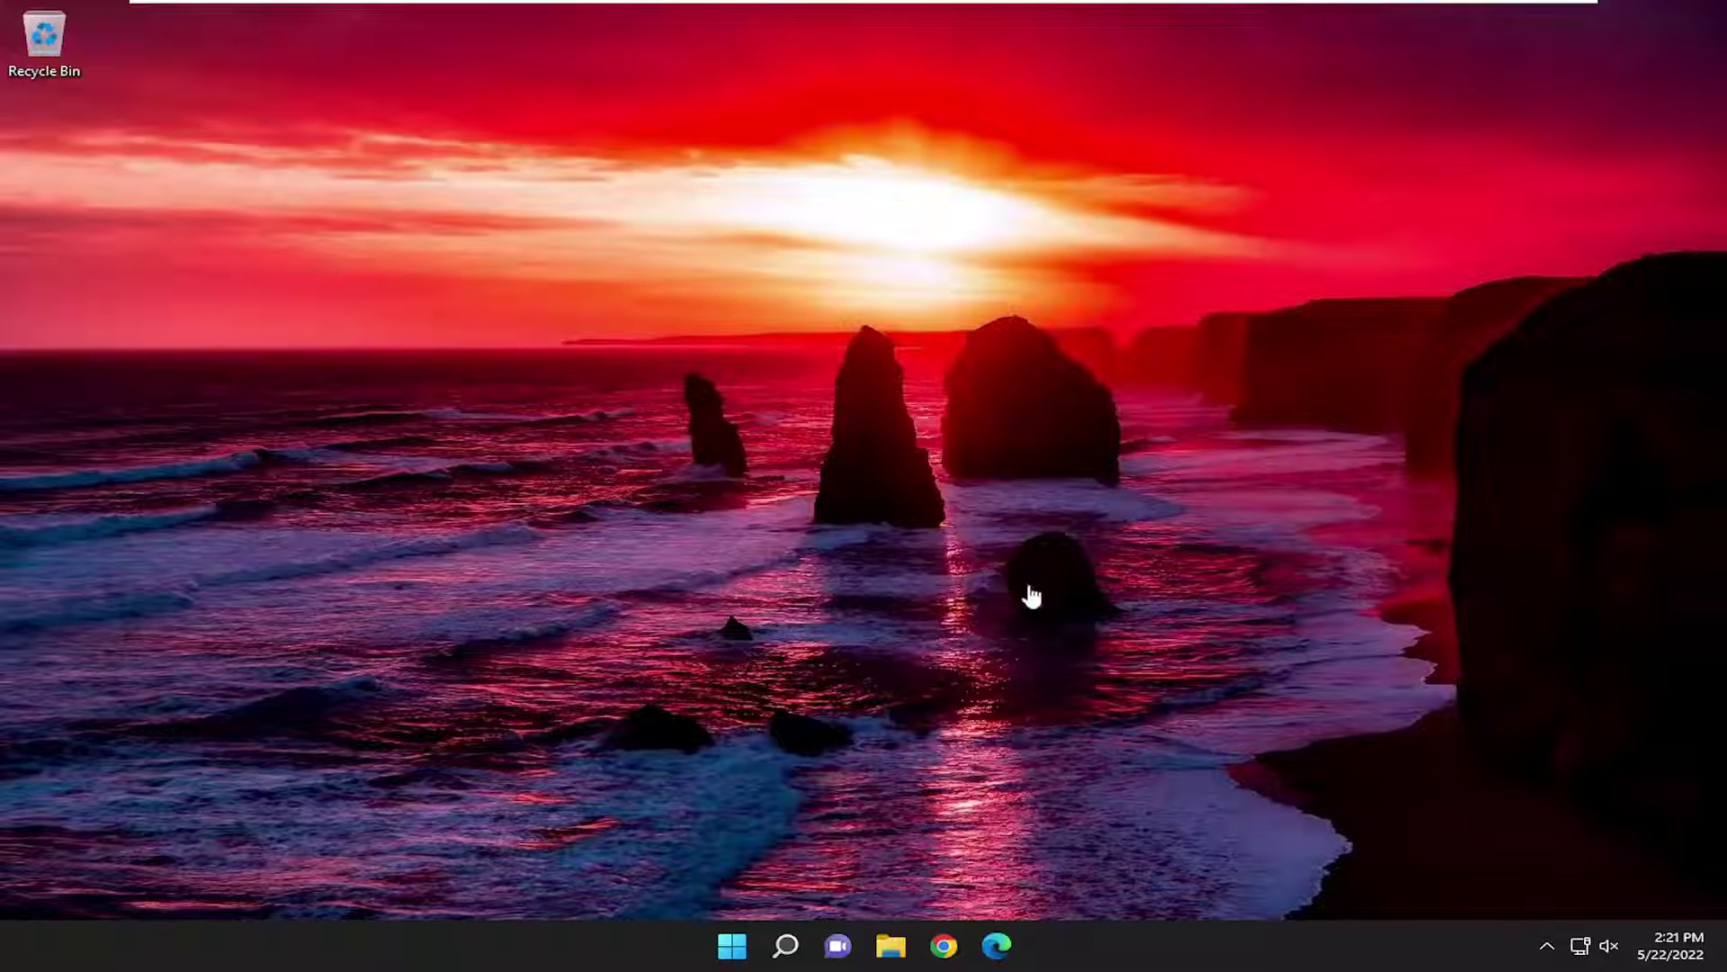
Search 'troubleshoot' and open Settings' Other troubleshooters list.
{"action": "left_click", "coordinate": [783, 955]}
{"action": "type", "text": "trouble"}
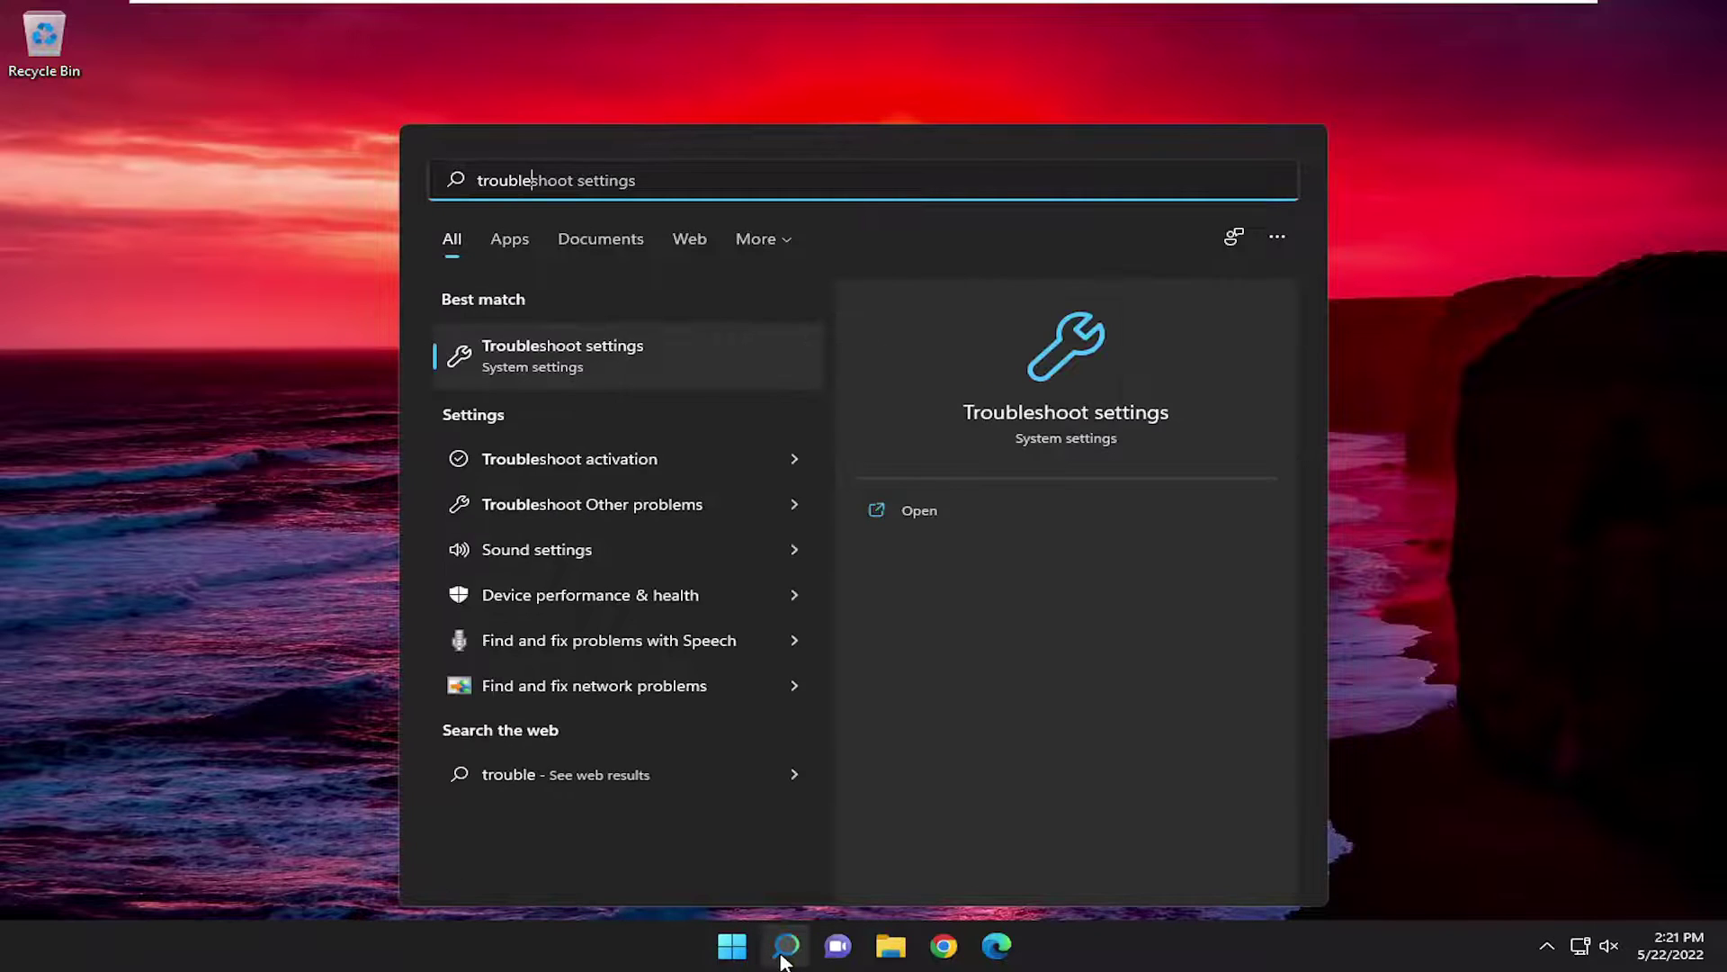
{"action": "type", "text": "shoot"}
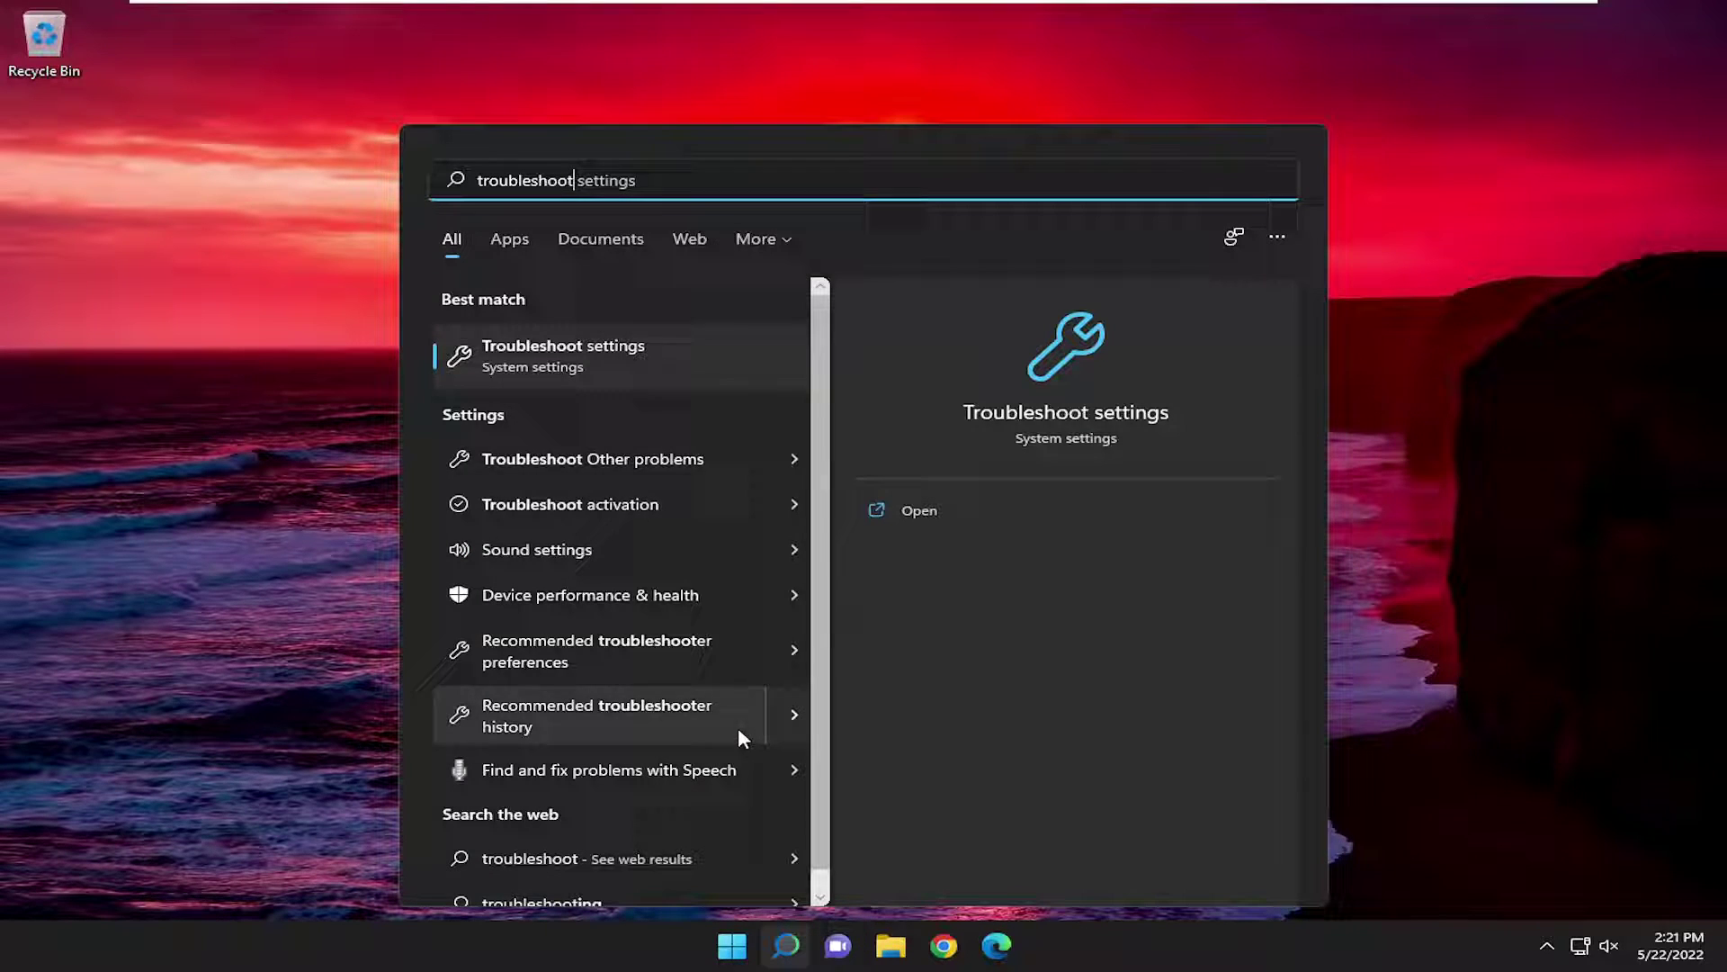
{"action": "left_click", "coordinate": [555, 351]}
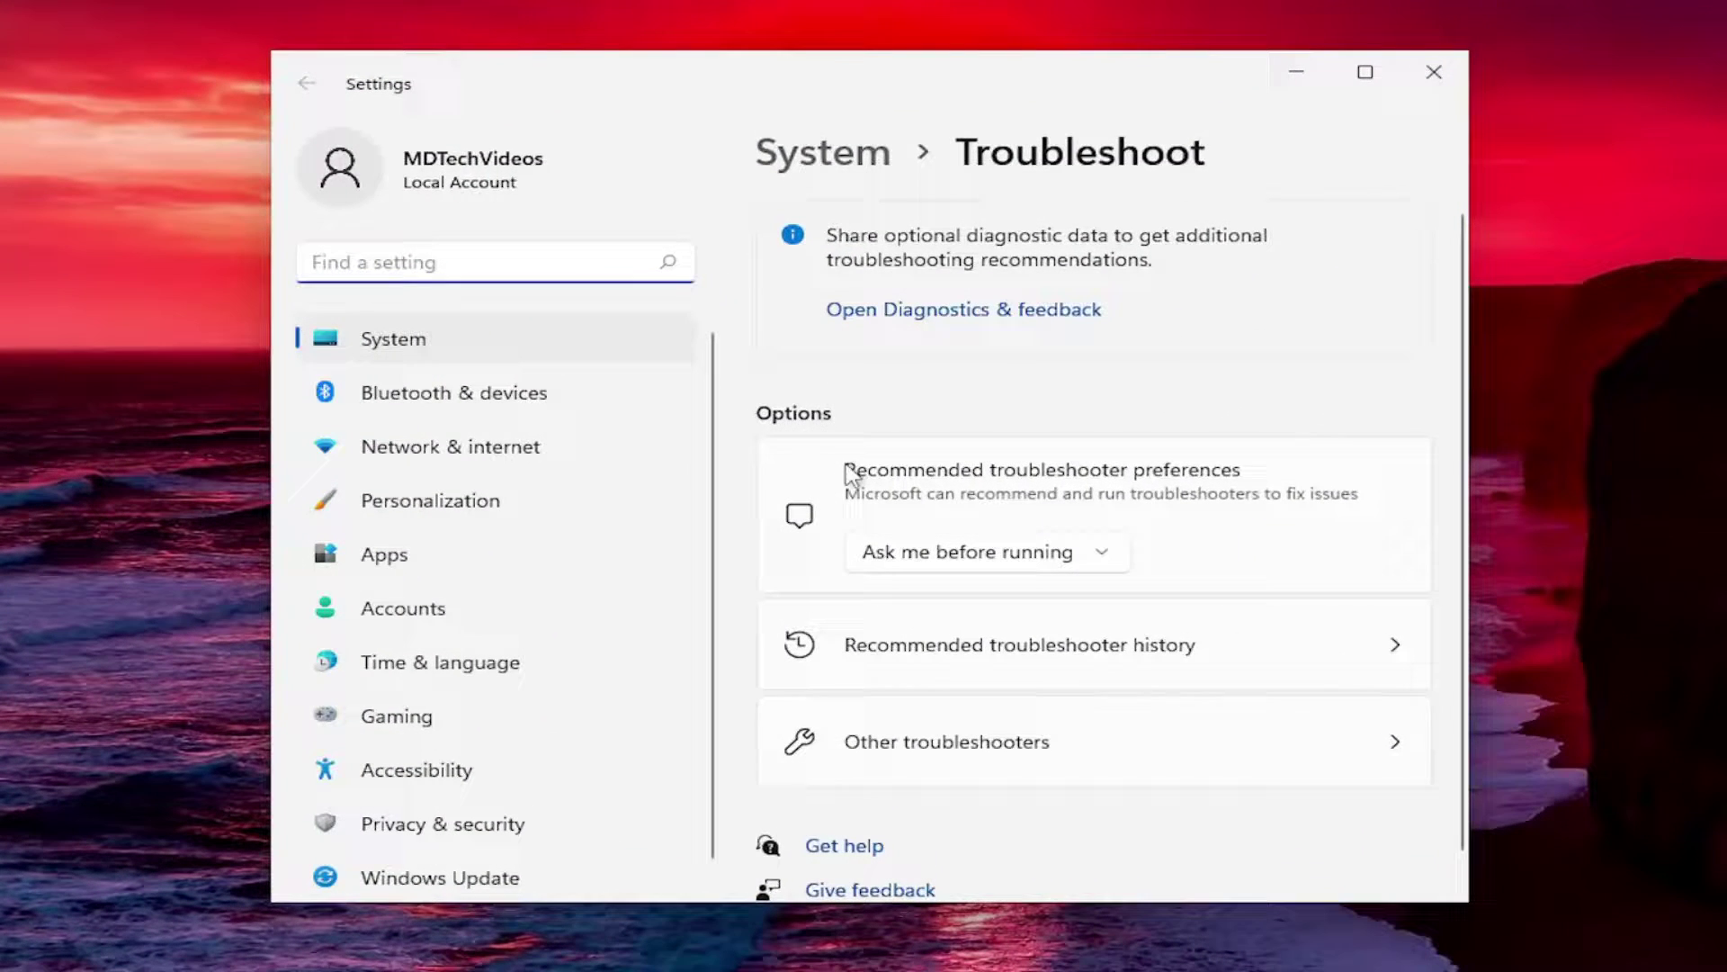
{"action": "left_click", "coordinate": [971, 753]}
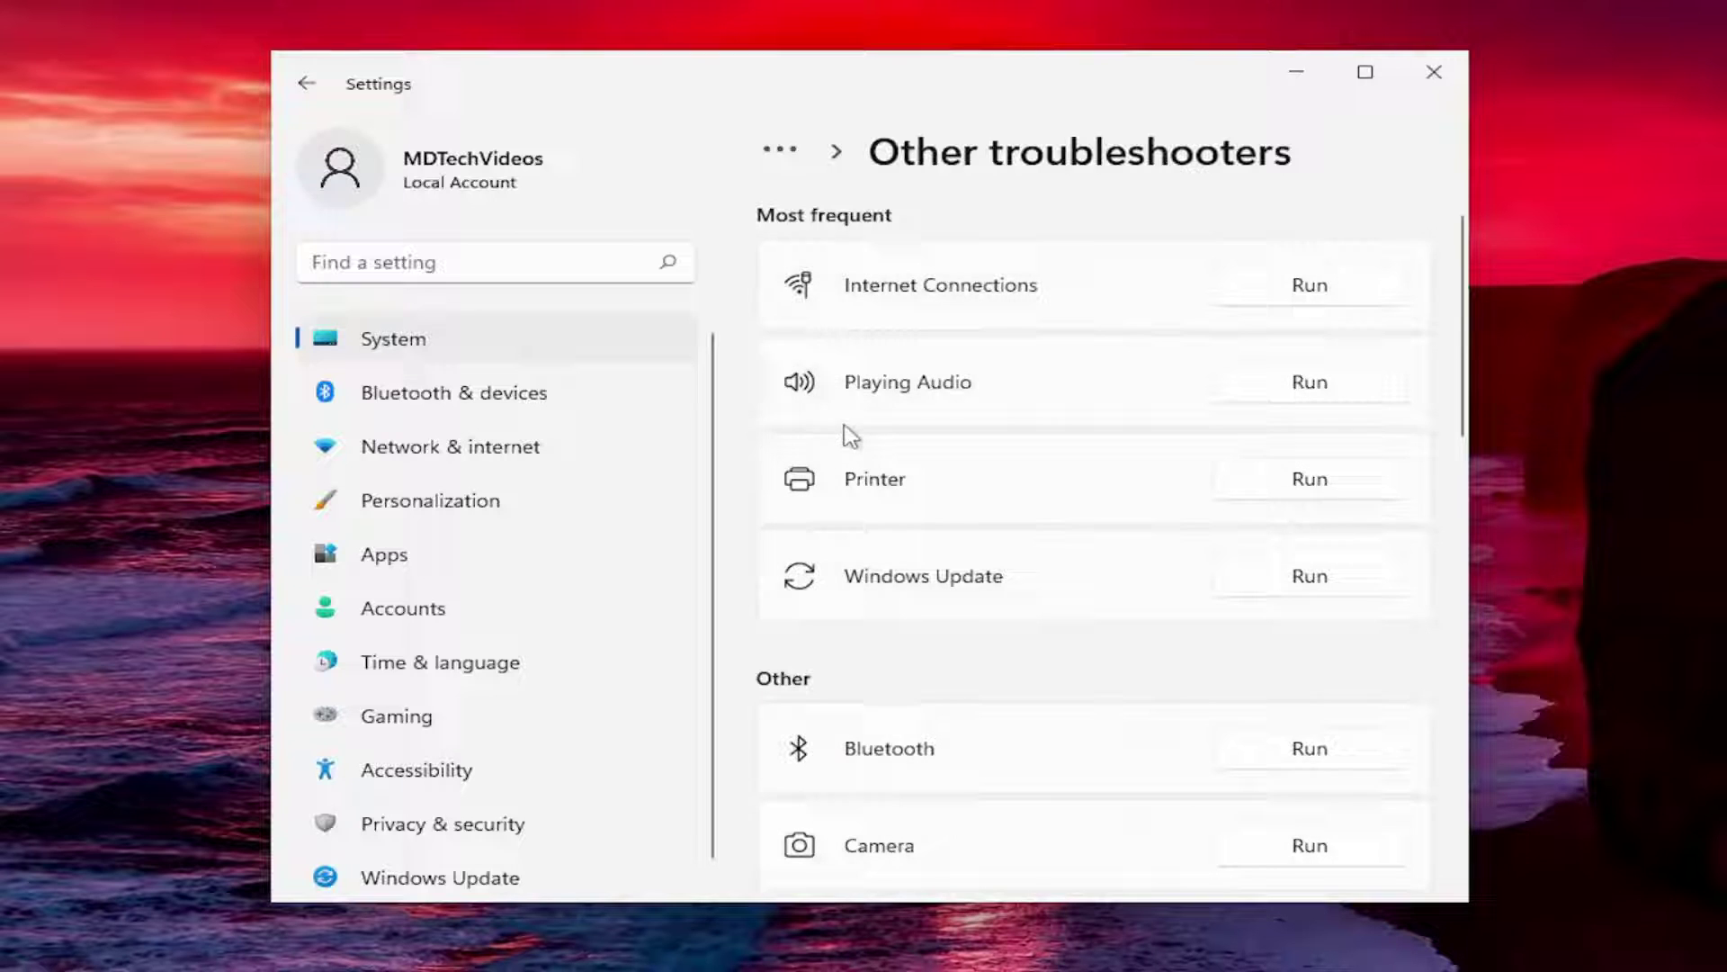
Run the Recording Audio troubleshooter and close it once it reports no problem.
{"action": "scroll", "coordinate": [894, 683], "scroll_direction": "down", "scroll_amount": 5}
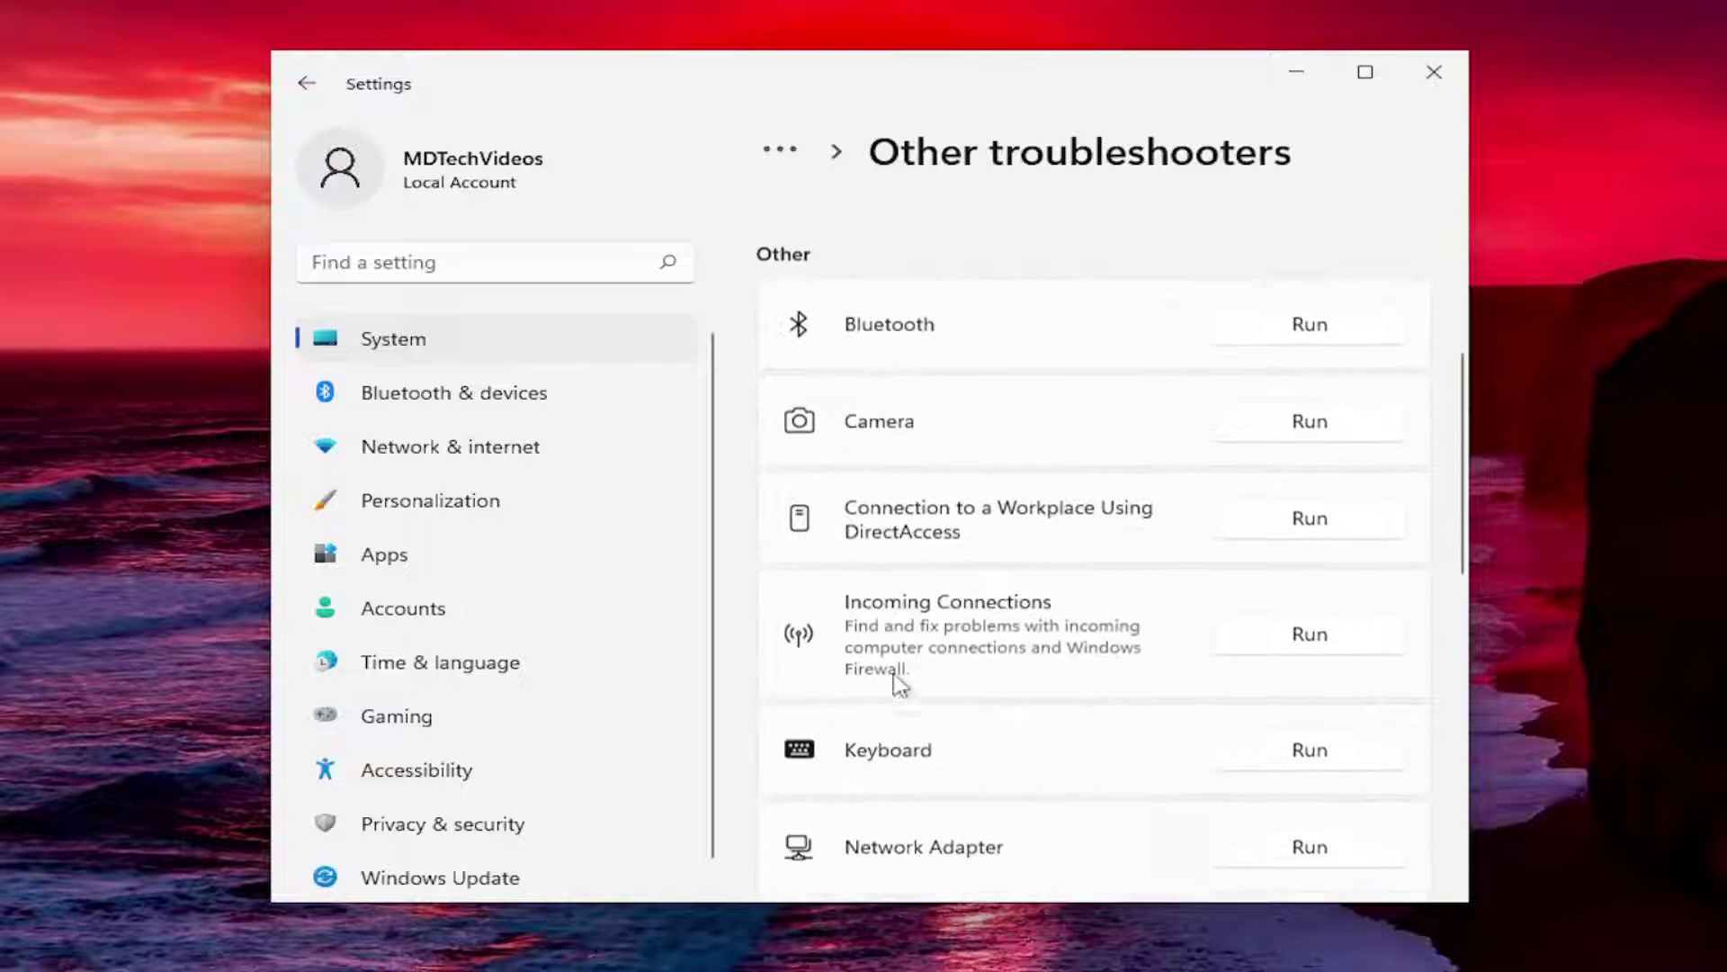
{"action": "scroll", "coordinate": [899, 684], "scroll_direction": "down", "scroll_amount": 8}
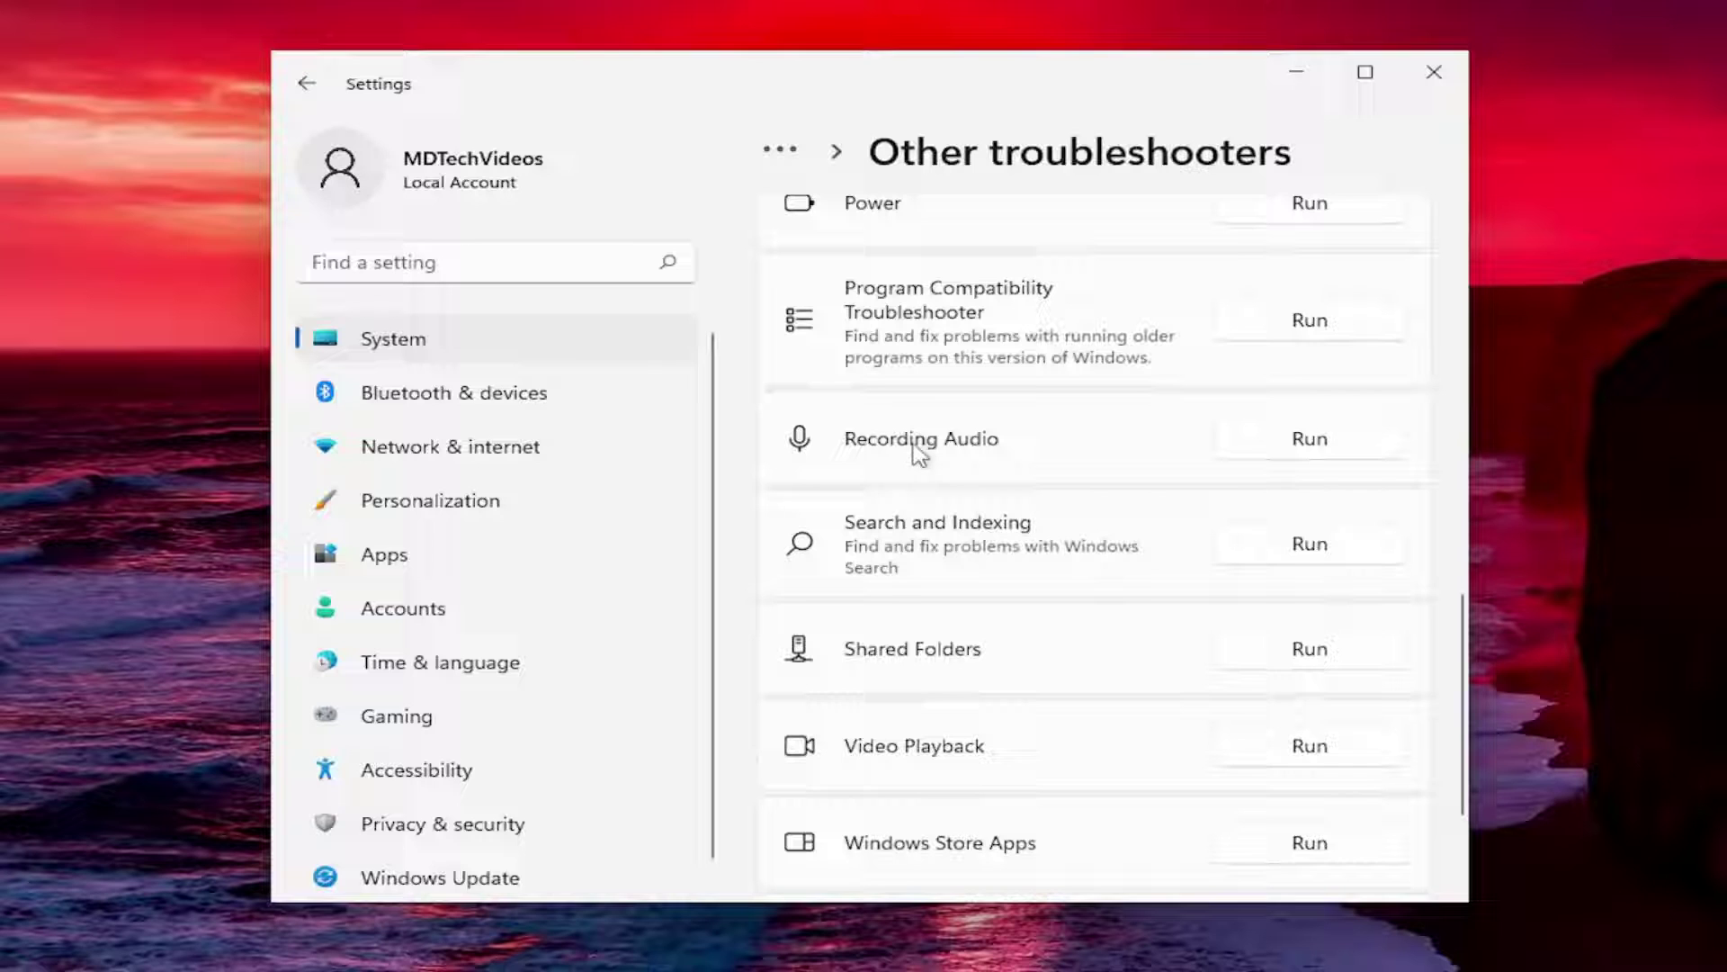
{"action": "left_click", "coordinate": [1309, 445]}
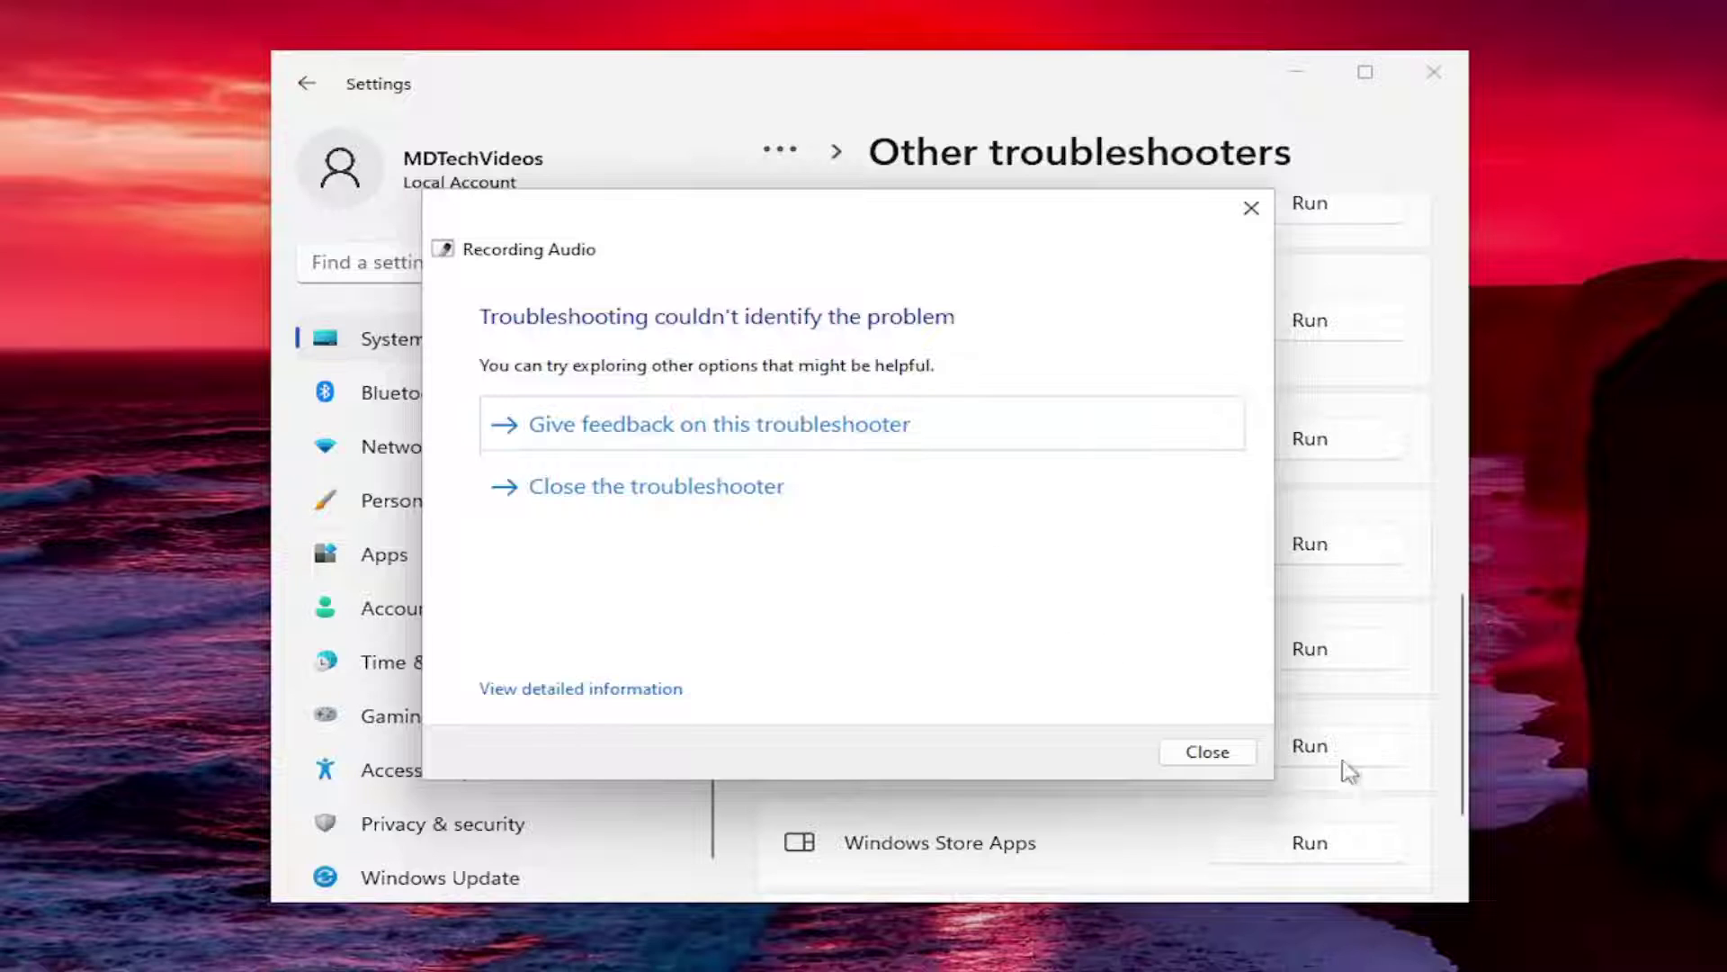
{"action": "left_click", "coordinate": [1207, 752]}
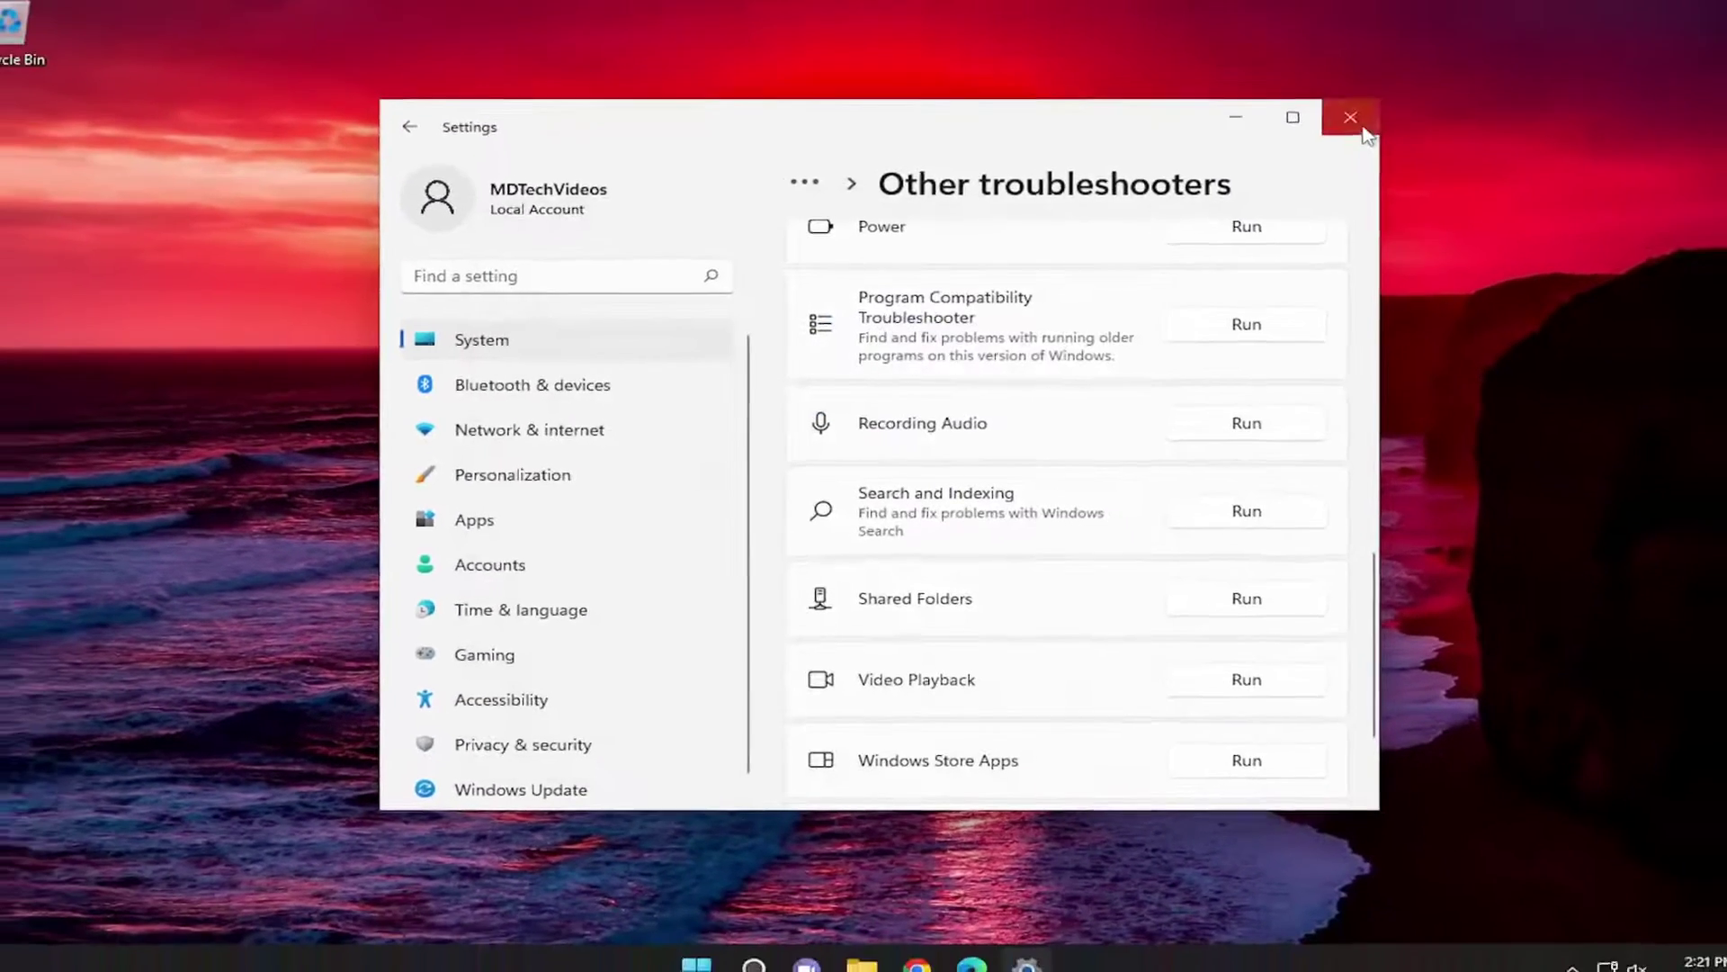
Close Settings and launch the Services console from a 'services' search.
{"action": "left_click", "coordinate": [1434, 72]}
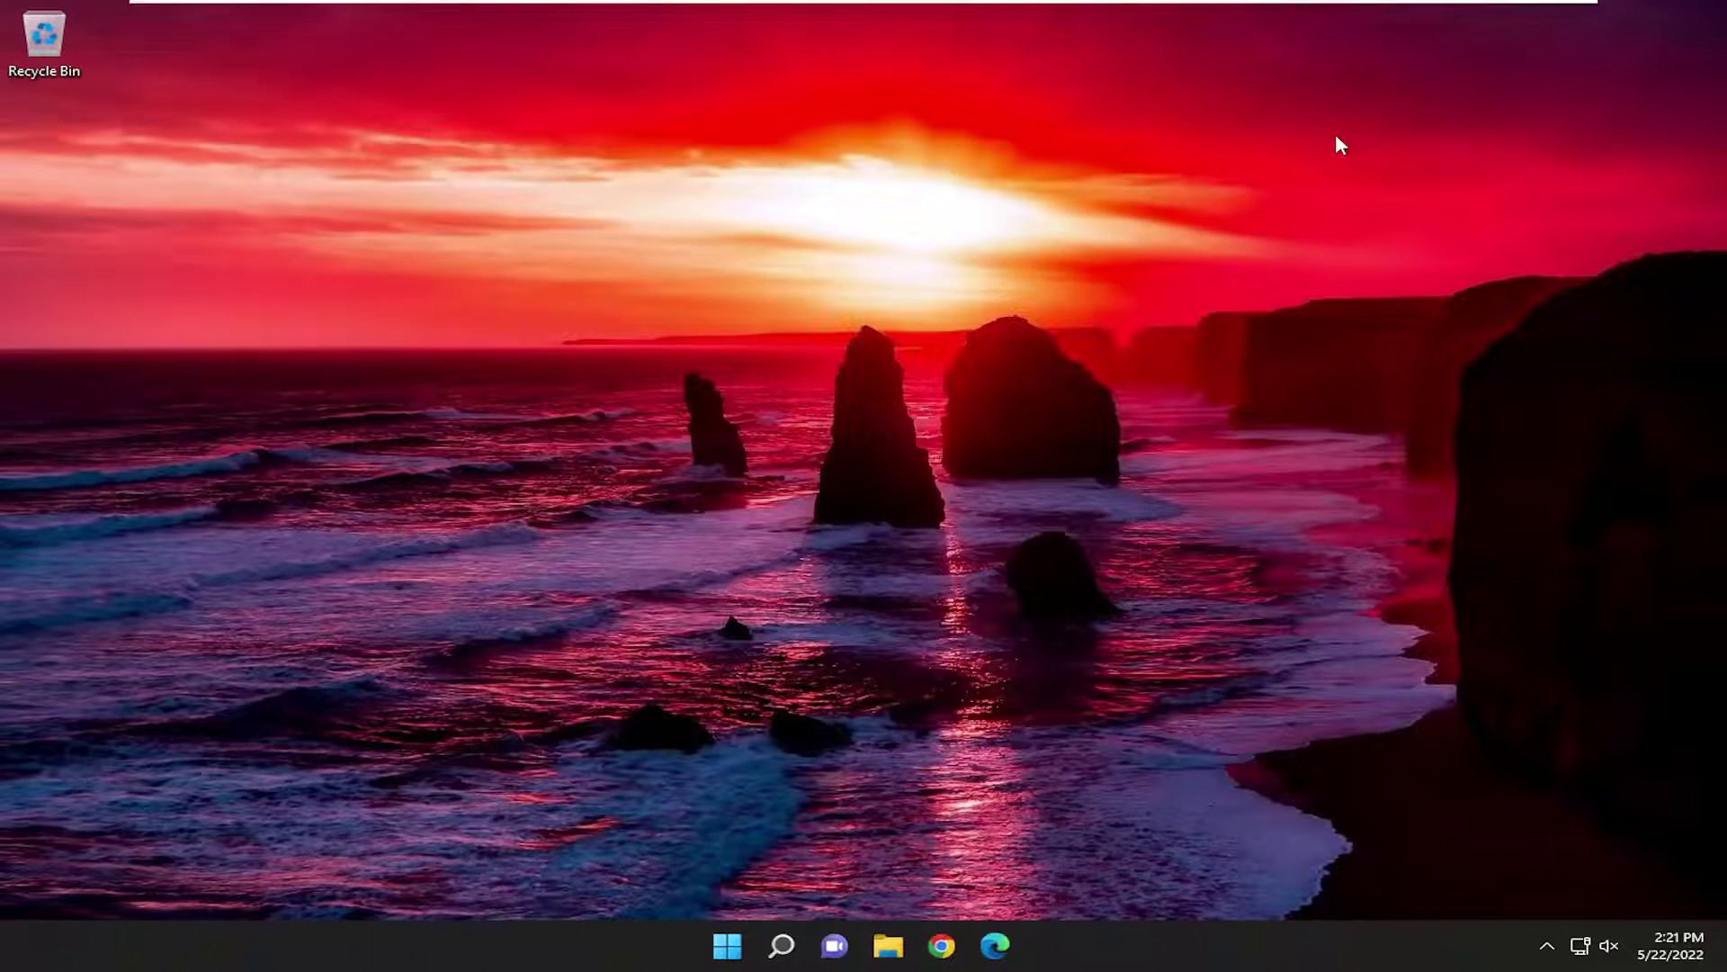
{"action": "left_click", "coordinate": [788, 946]}
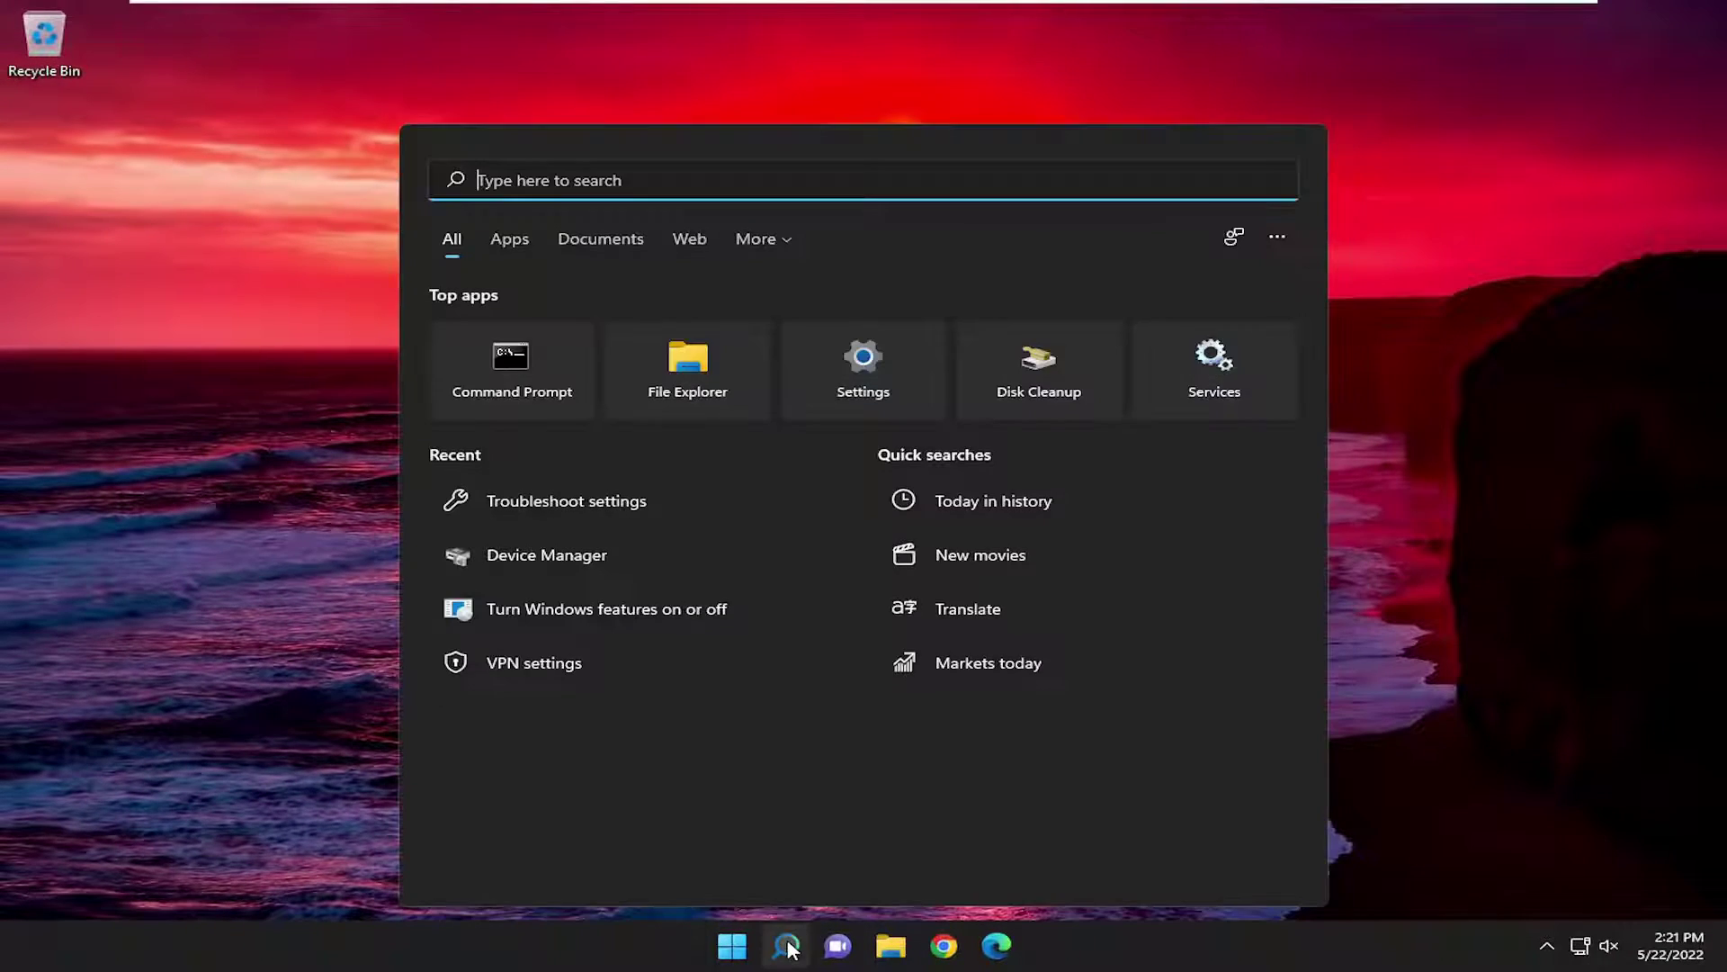
{"action": "type", "text": "services"}
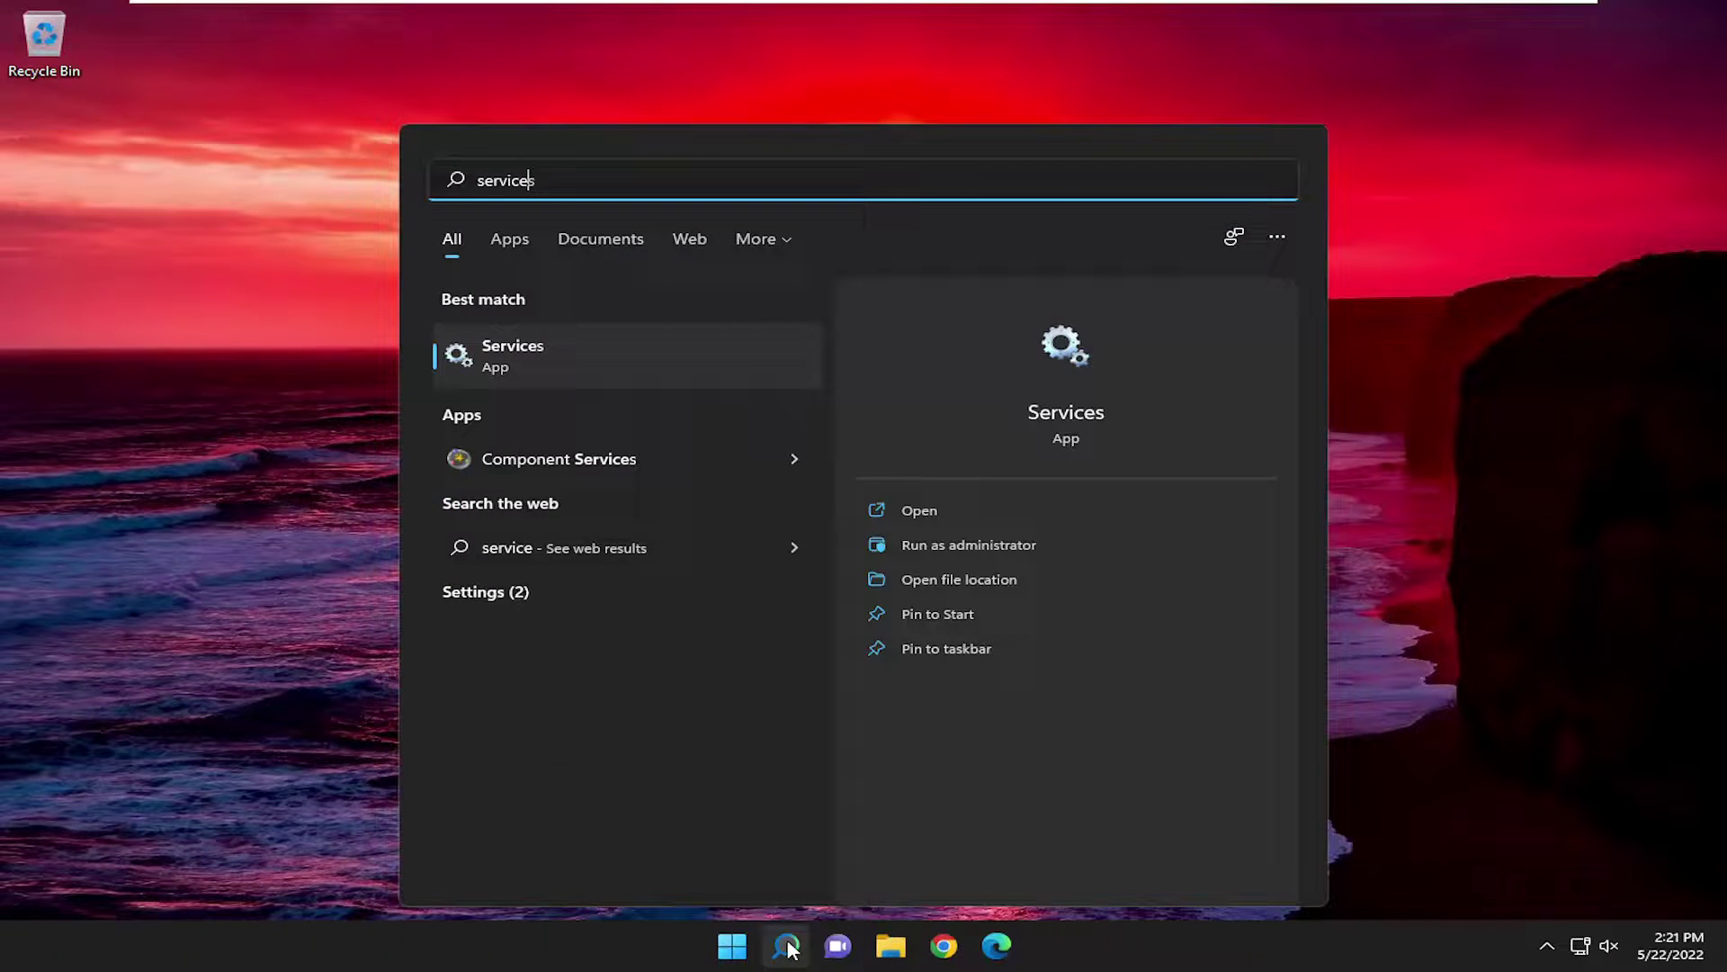
{"action": "left_click", "coordinate": [531, 357]}
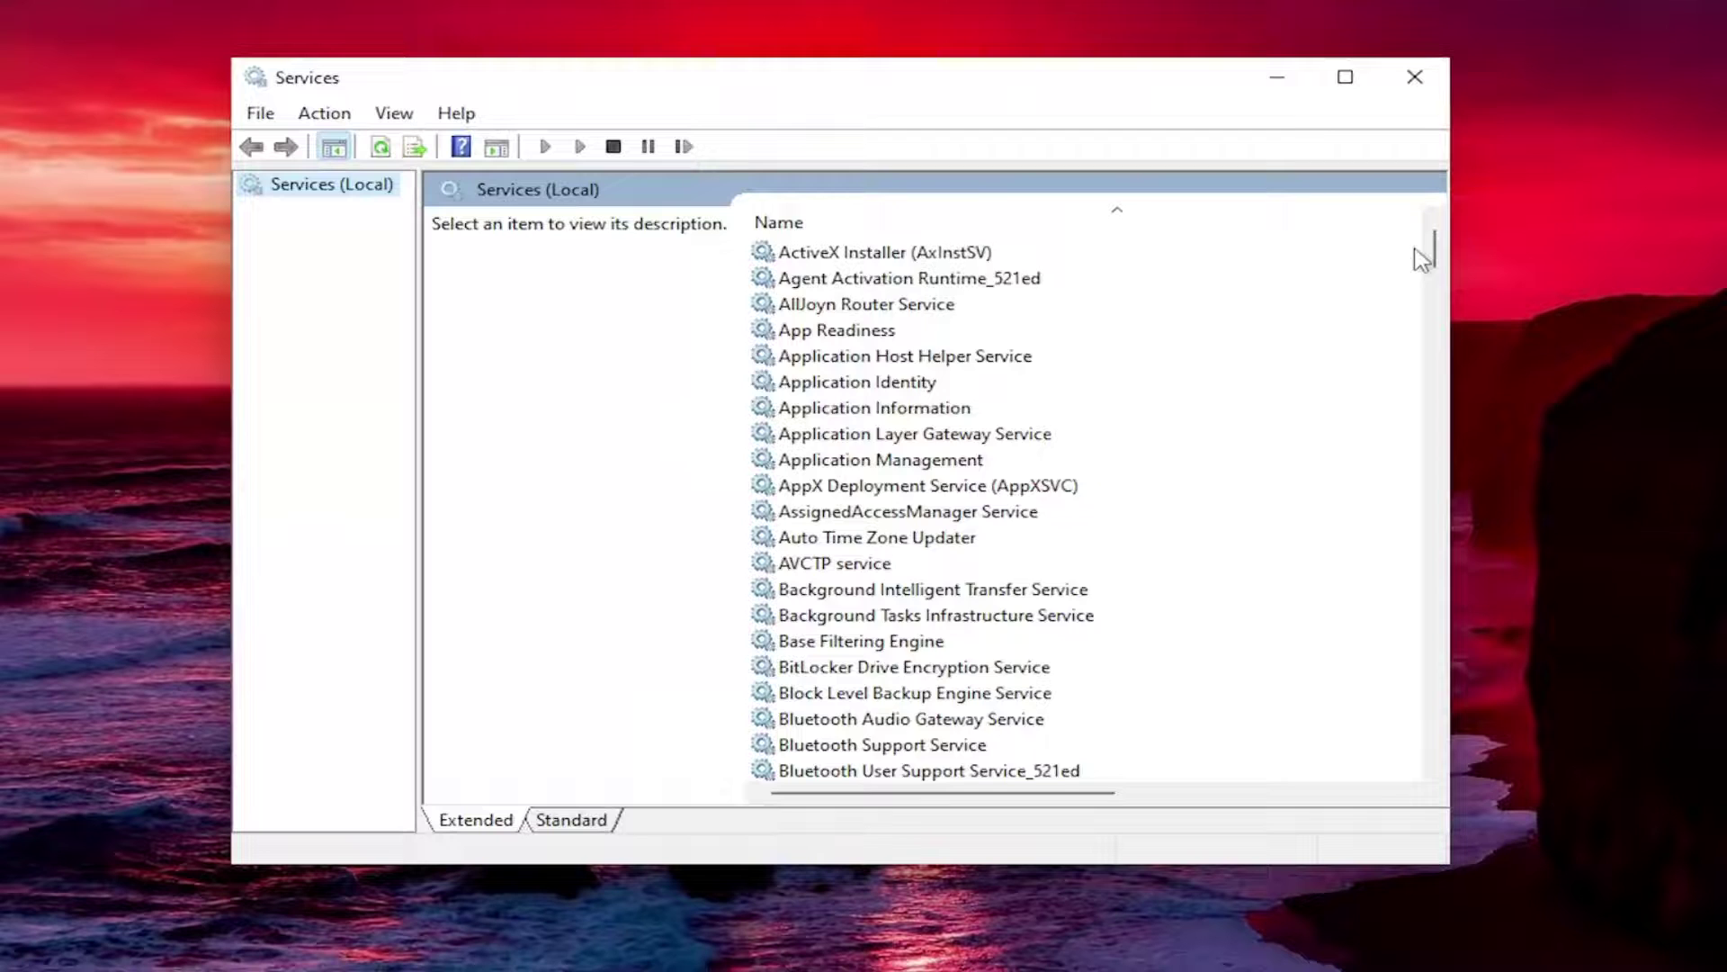
Stop and start the Windows Audio service, confirm with OK, and close Services.
{"action": "left_click_drag", "start_coordinate": [1434, 252], "coordinate": [1431, 720]}
{"action": "scroll", "coordinate": [1031, 531], "scroll_direction": "up", "scroll_amount": 6}
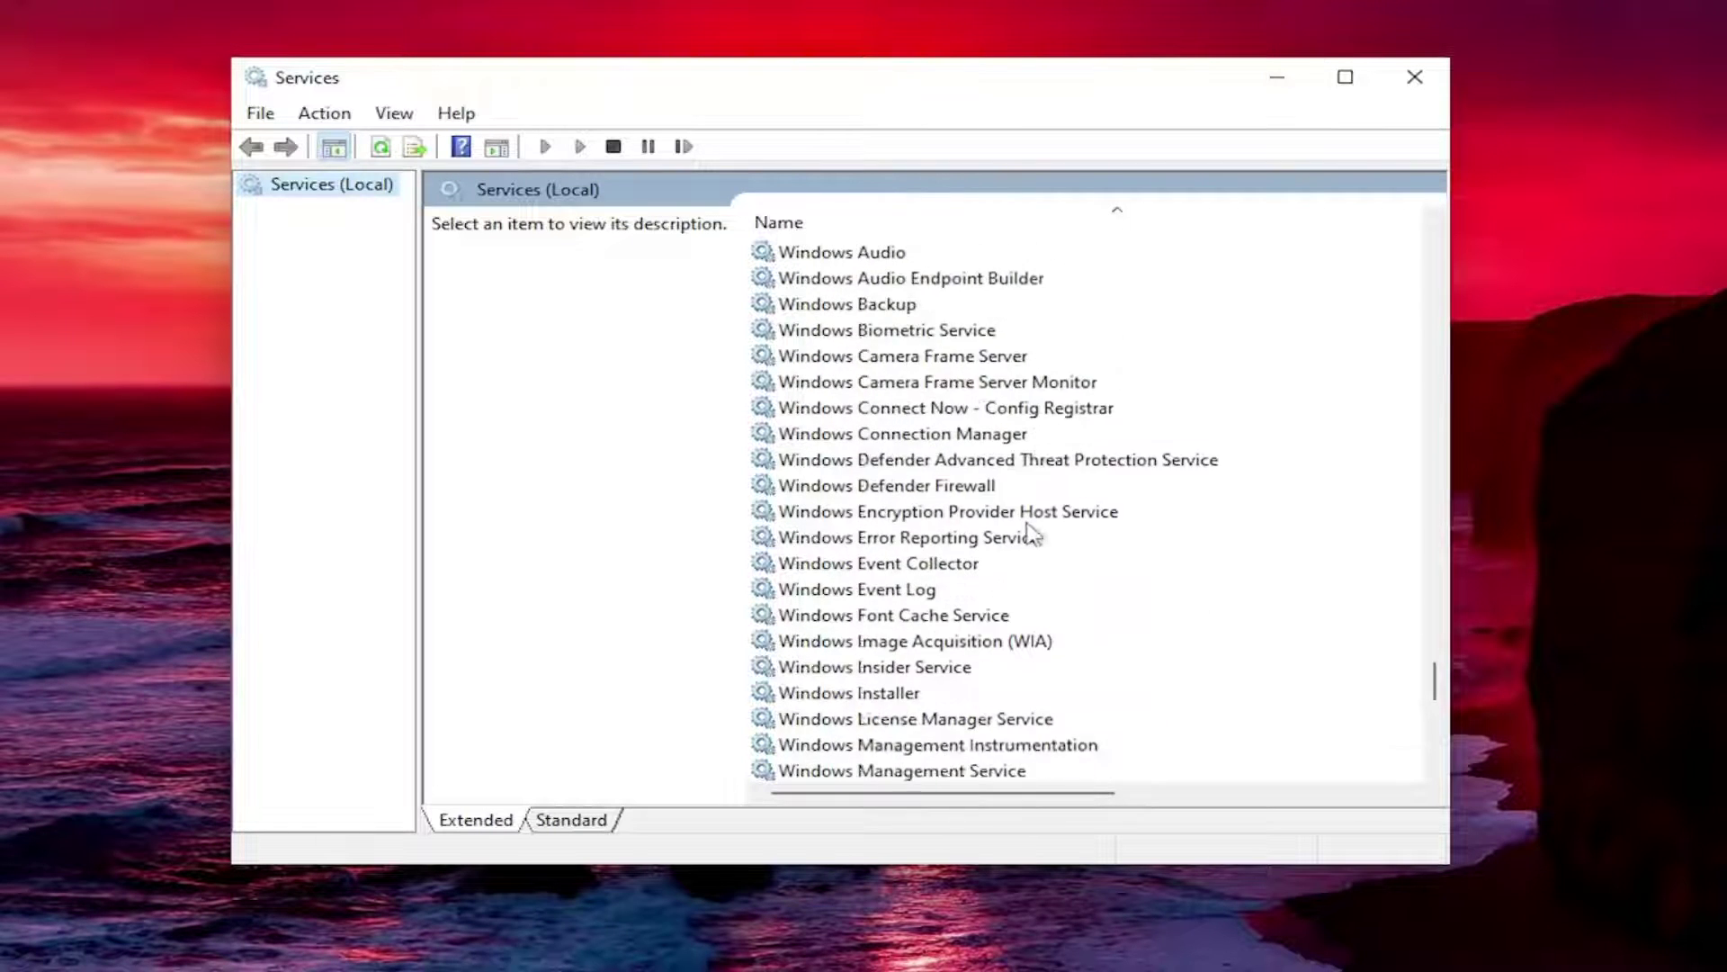
{"action": "scroll", "coordinate": [1030, 535], "scroll_direction": "up", "scroll_amount": 1}
{"action": "double_click", "coordinate": [882, 328]}
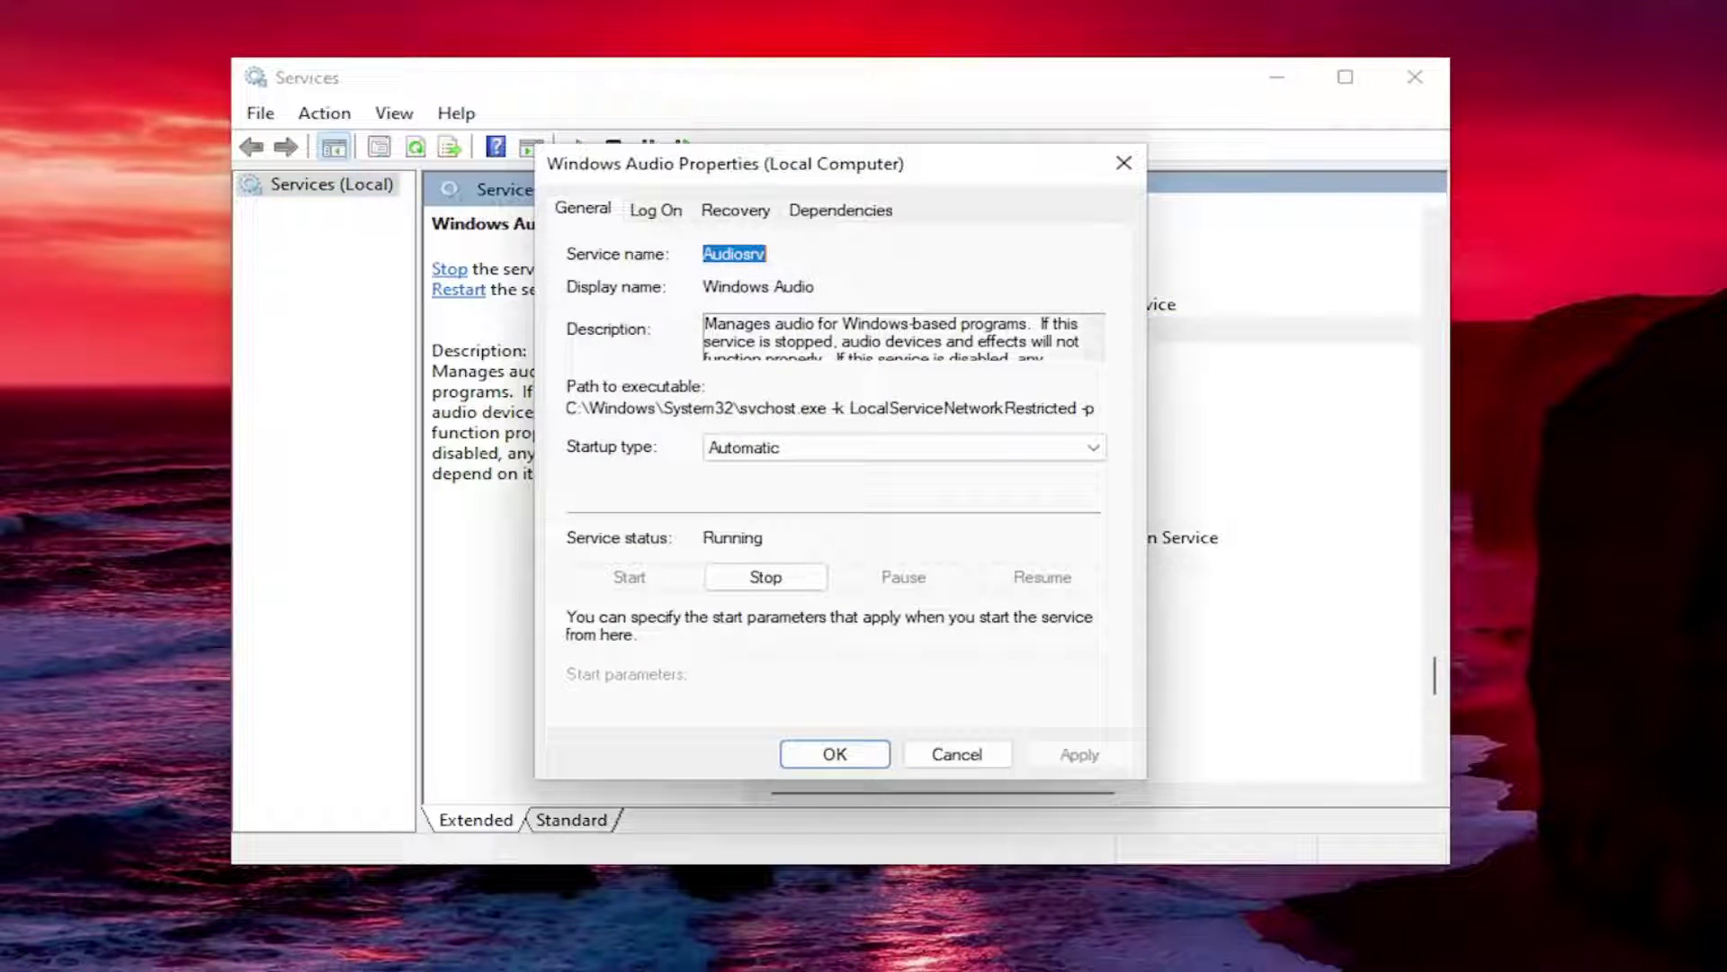
{"action": "left_click", "coordinate": [758, 580]}
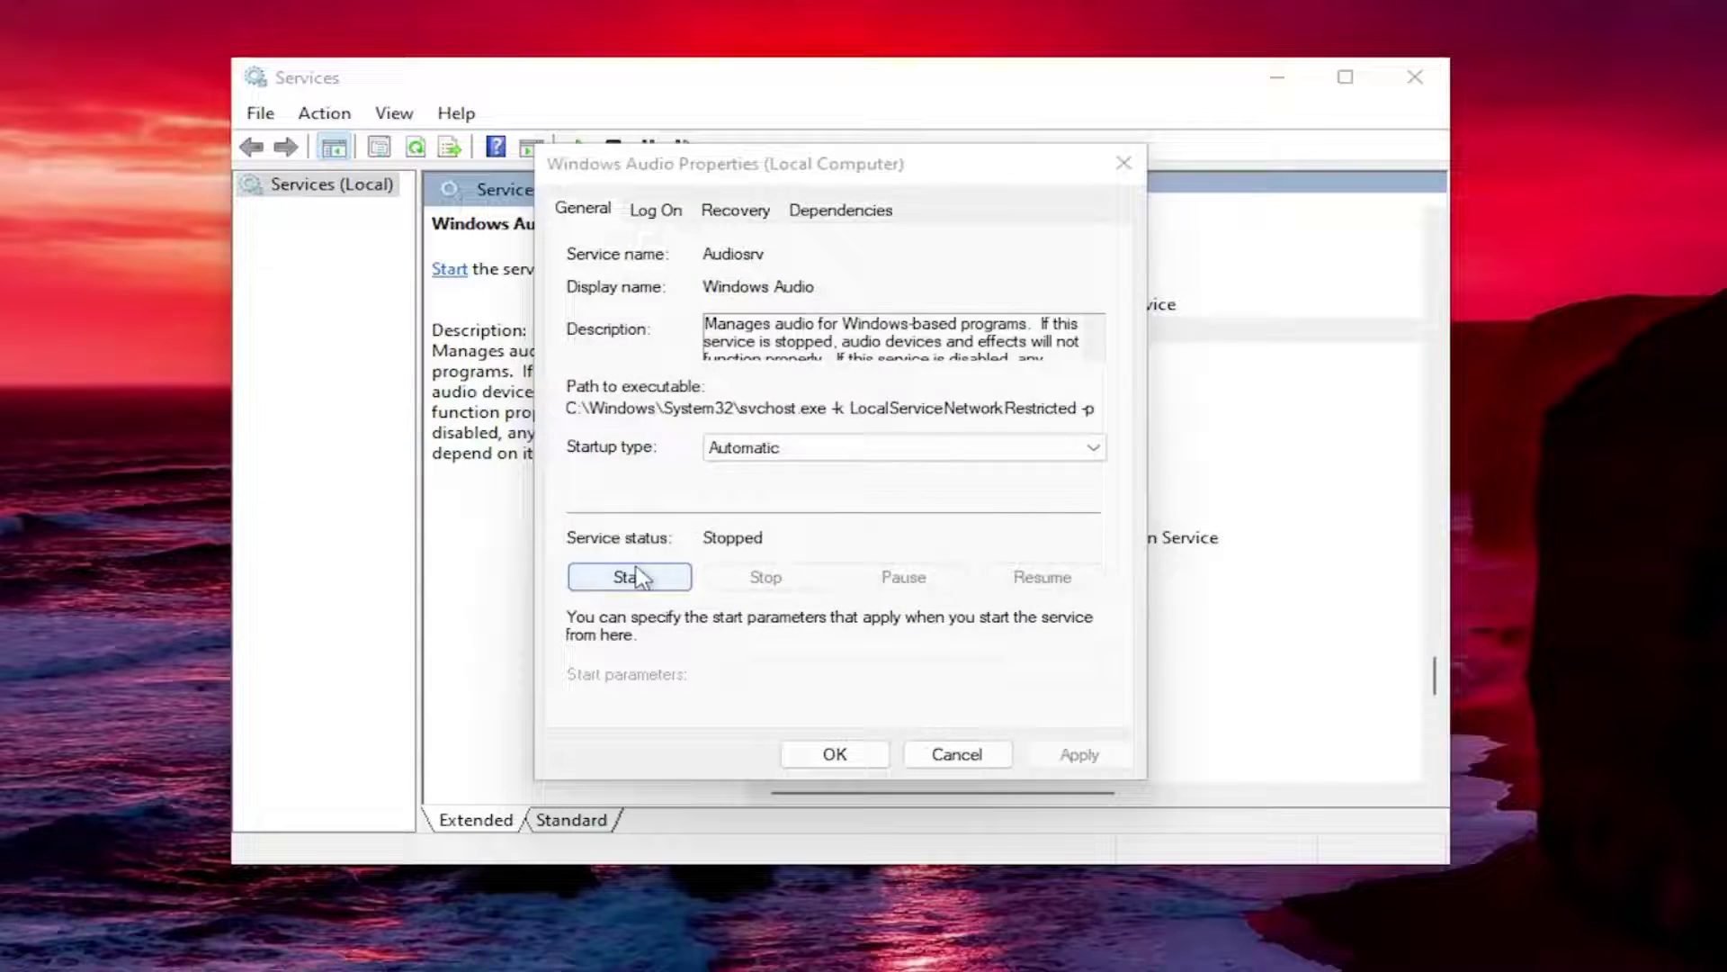
{"action": "left_click", "coordinate": [637, 577]}
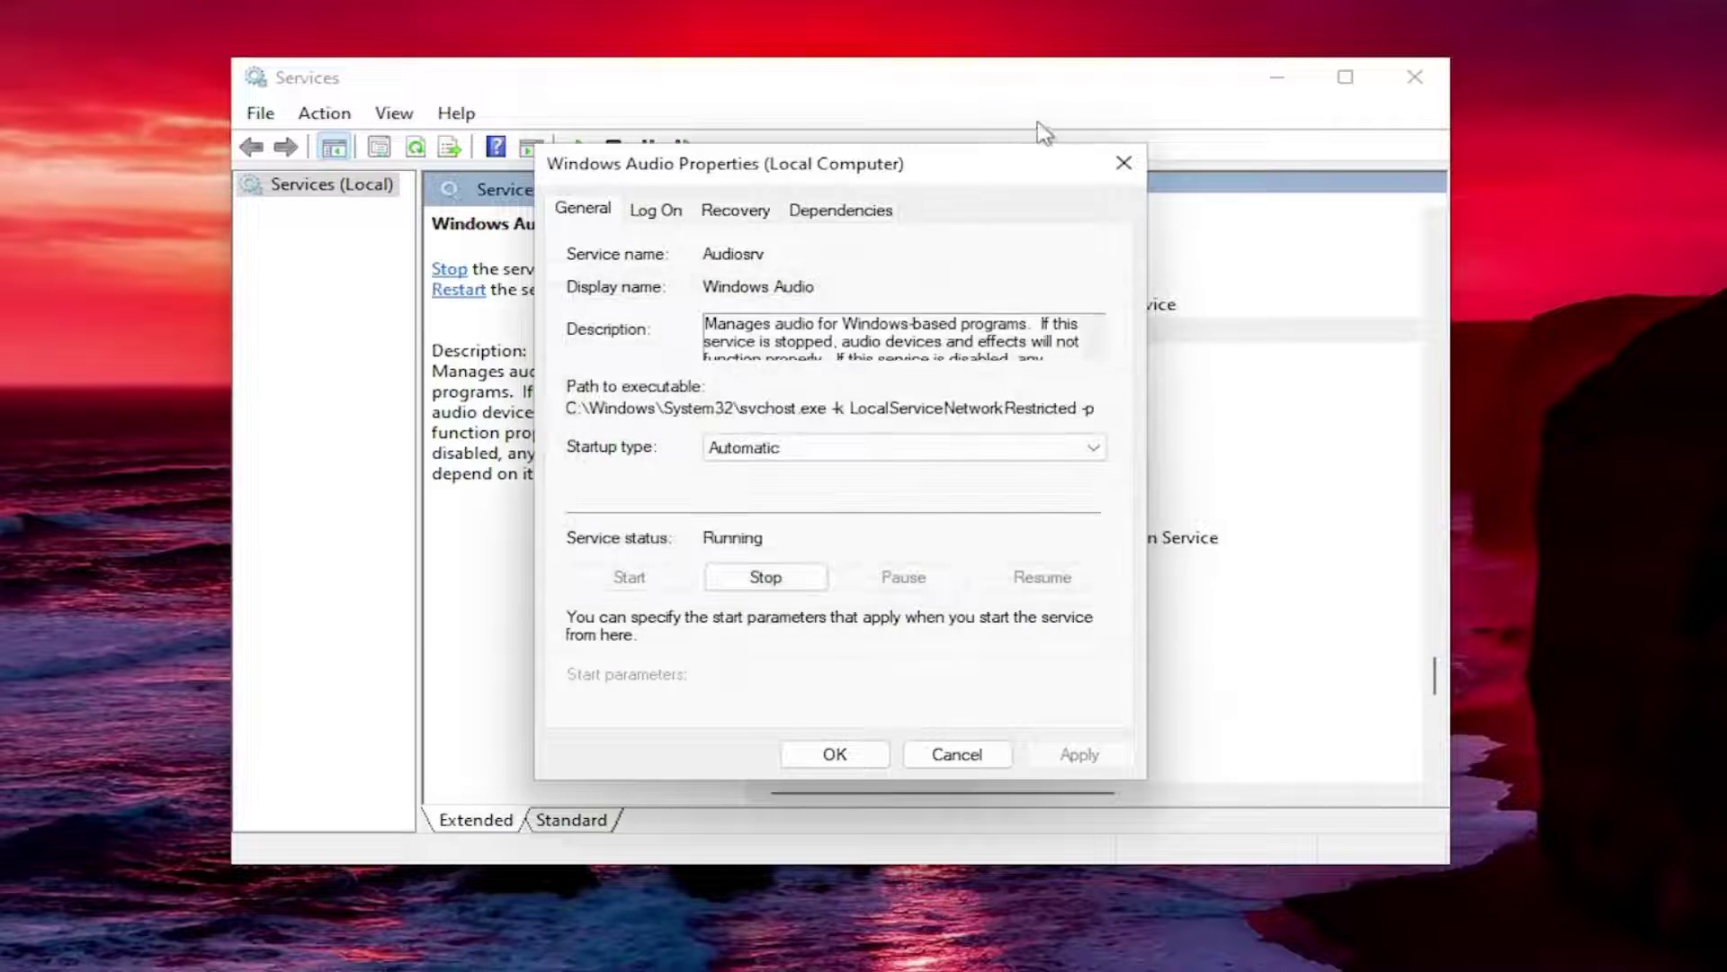
{"action": "left_click", "coordinate": [835, 754]}
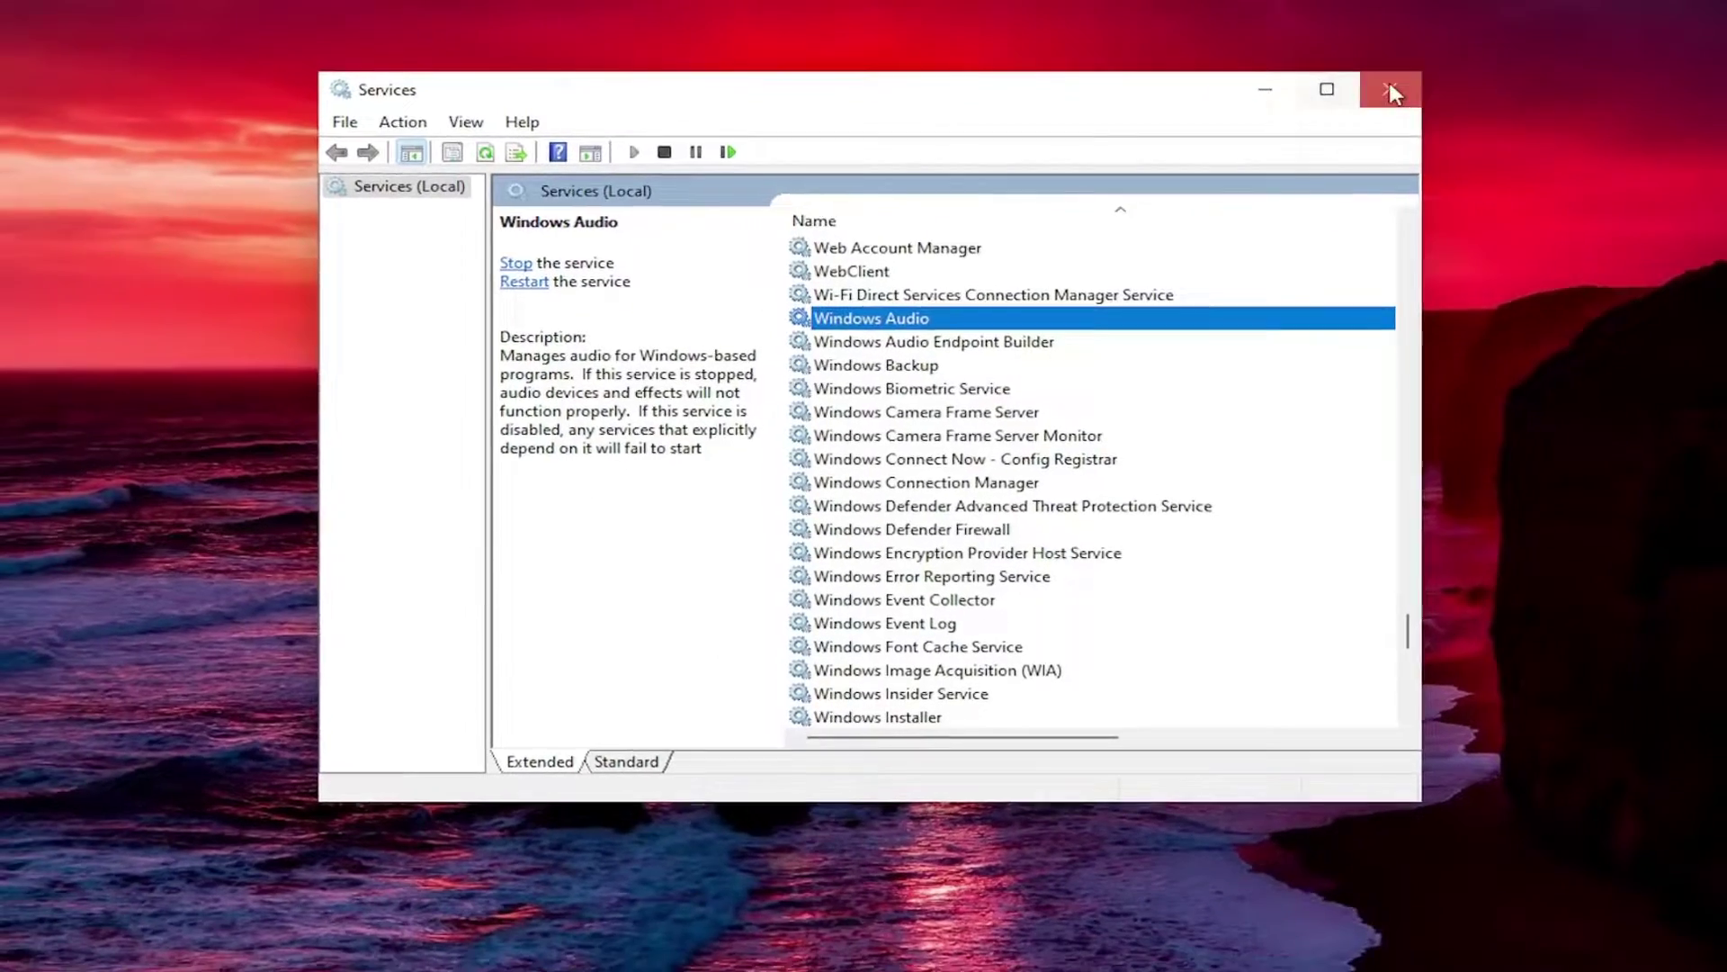
{"action": "left_click", "coordinate": [1415, 76]}
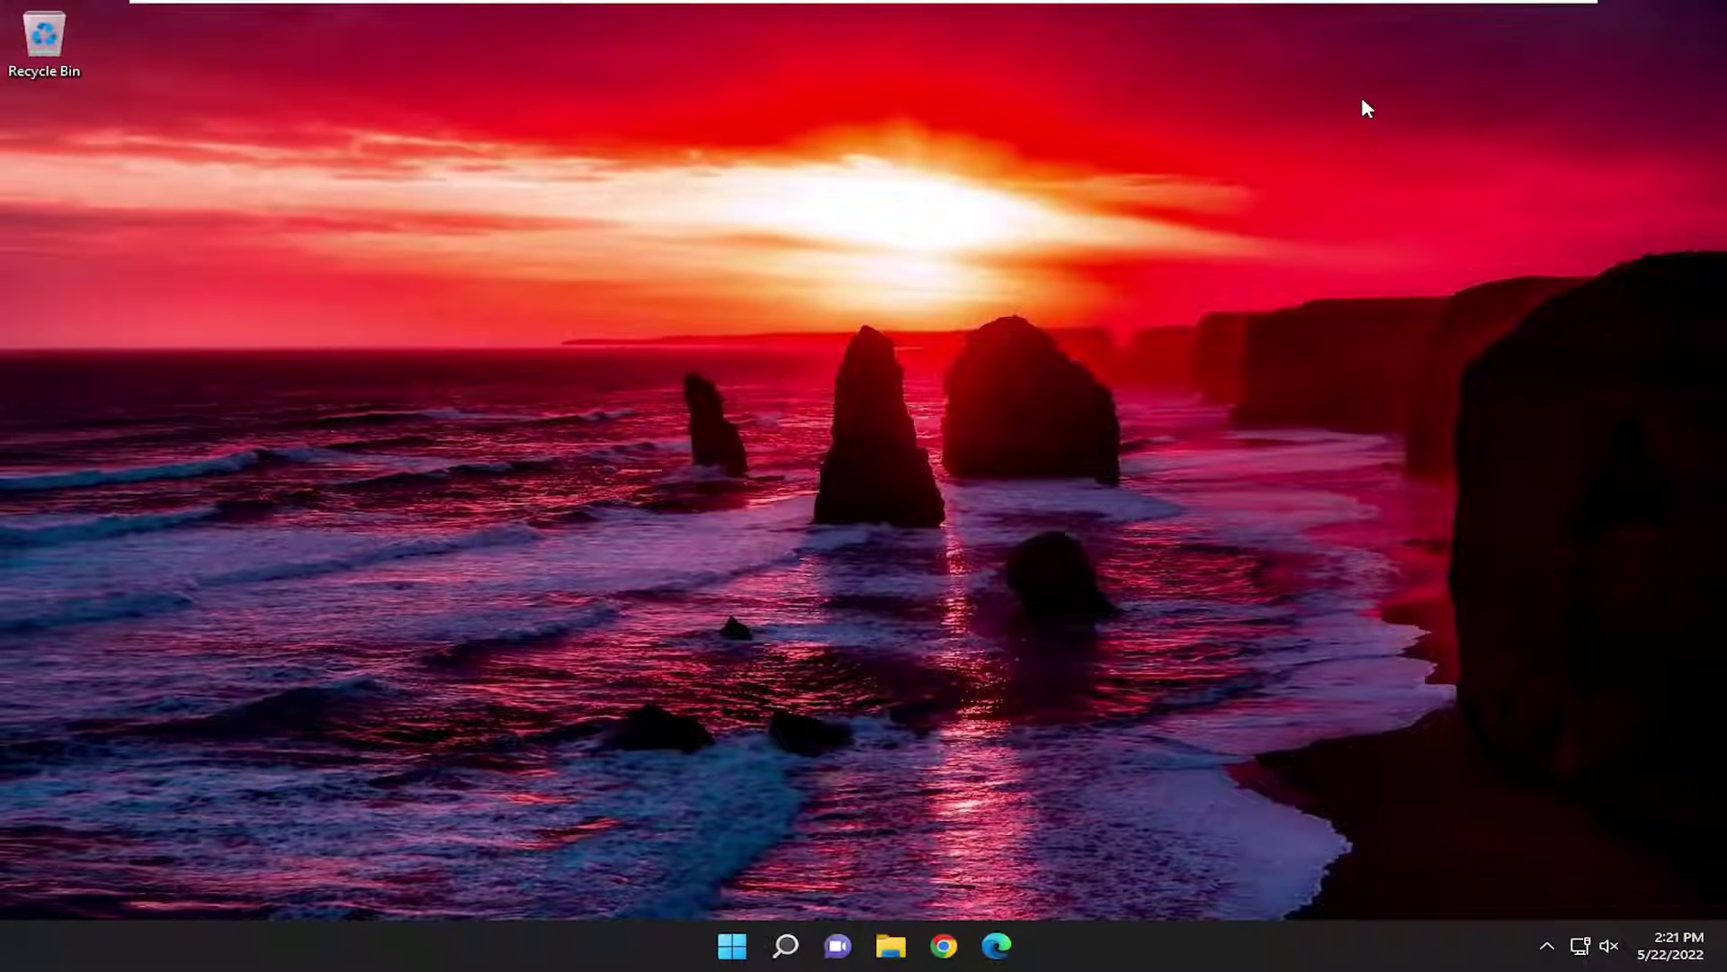
Open Control Panel from search, set View by to Large icons, and open Sound.
{"action": "left_click", "coordinate": [770, 945]}
{"action": "type", "text": "control panel"}
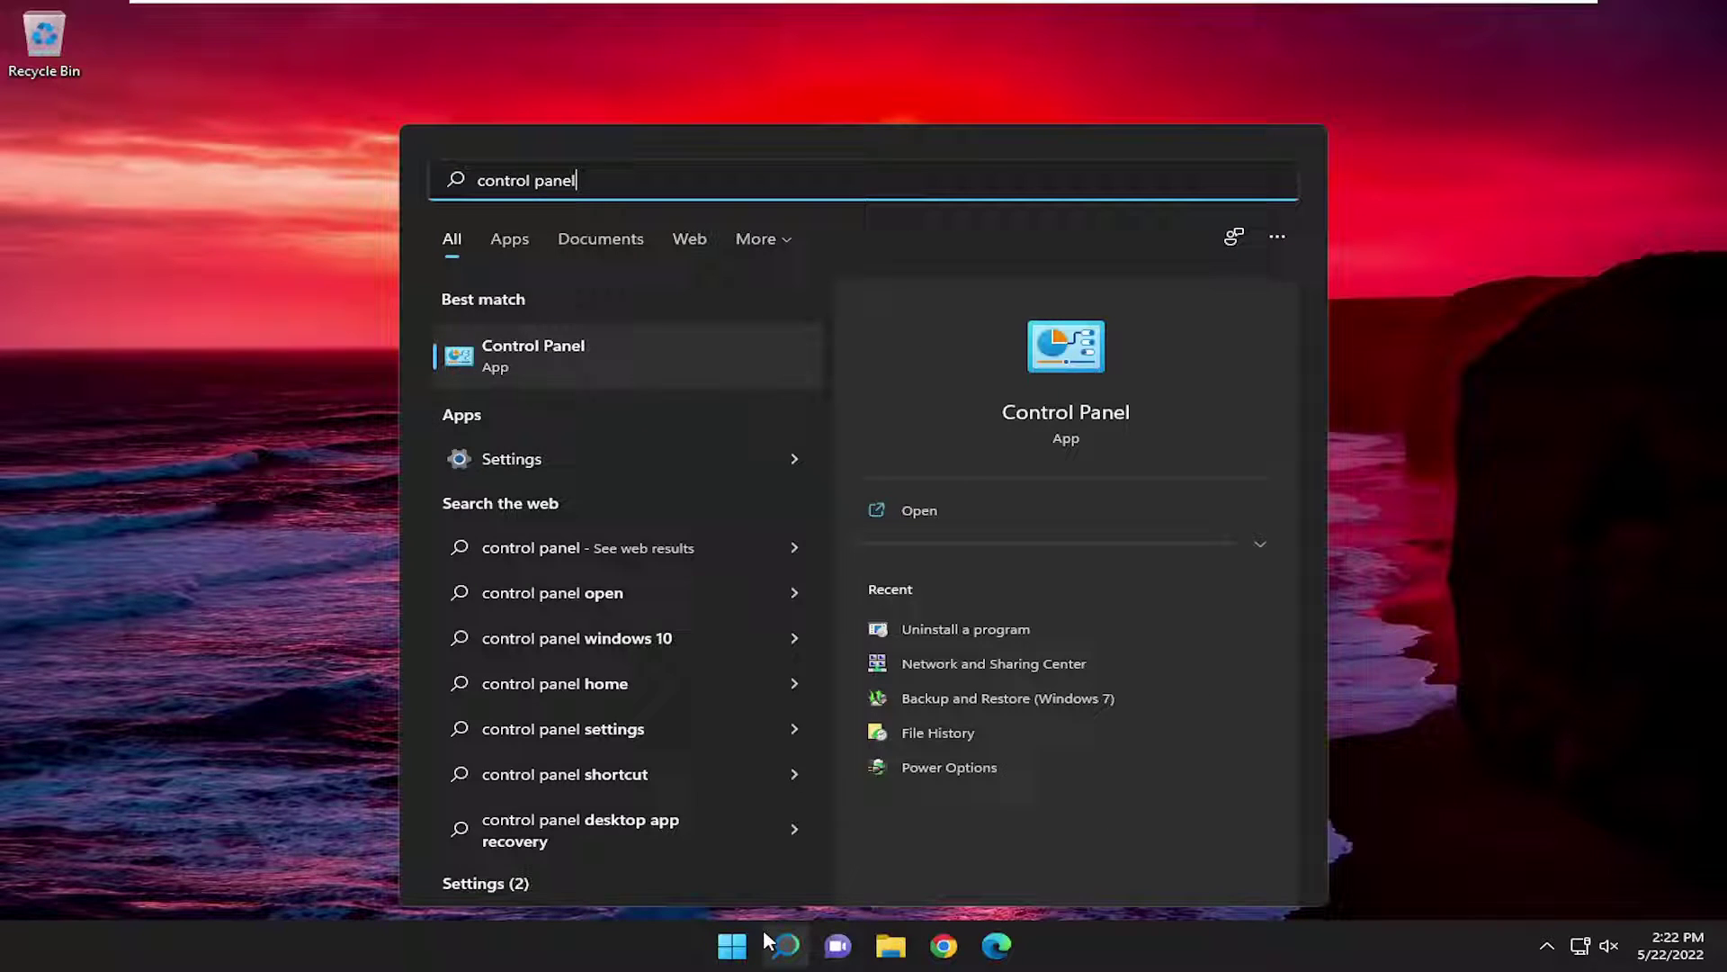
{"action": "left_click", "coordinate": [580, 354]}
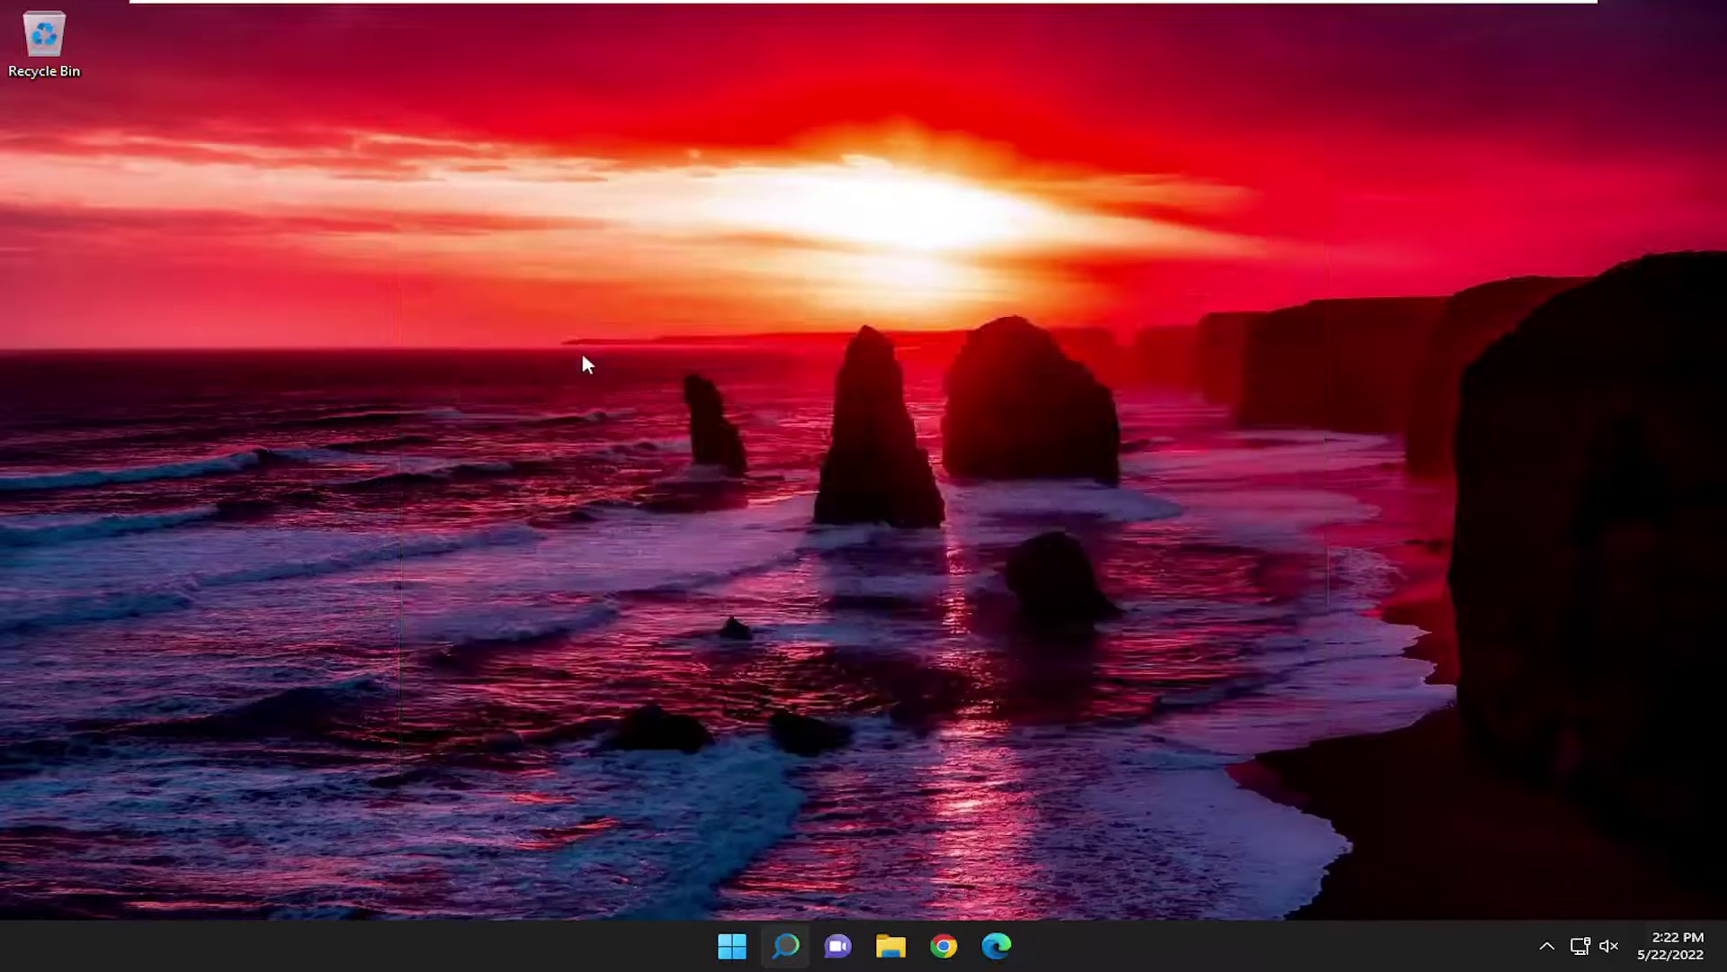
{"action": "left_click", "coordinate": [1320, 229]}
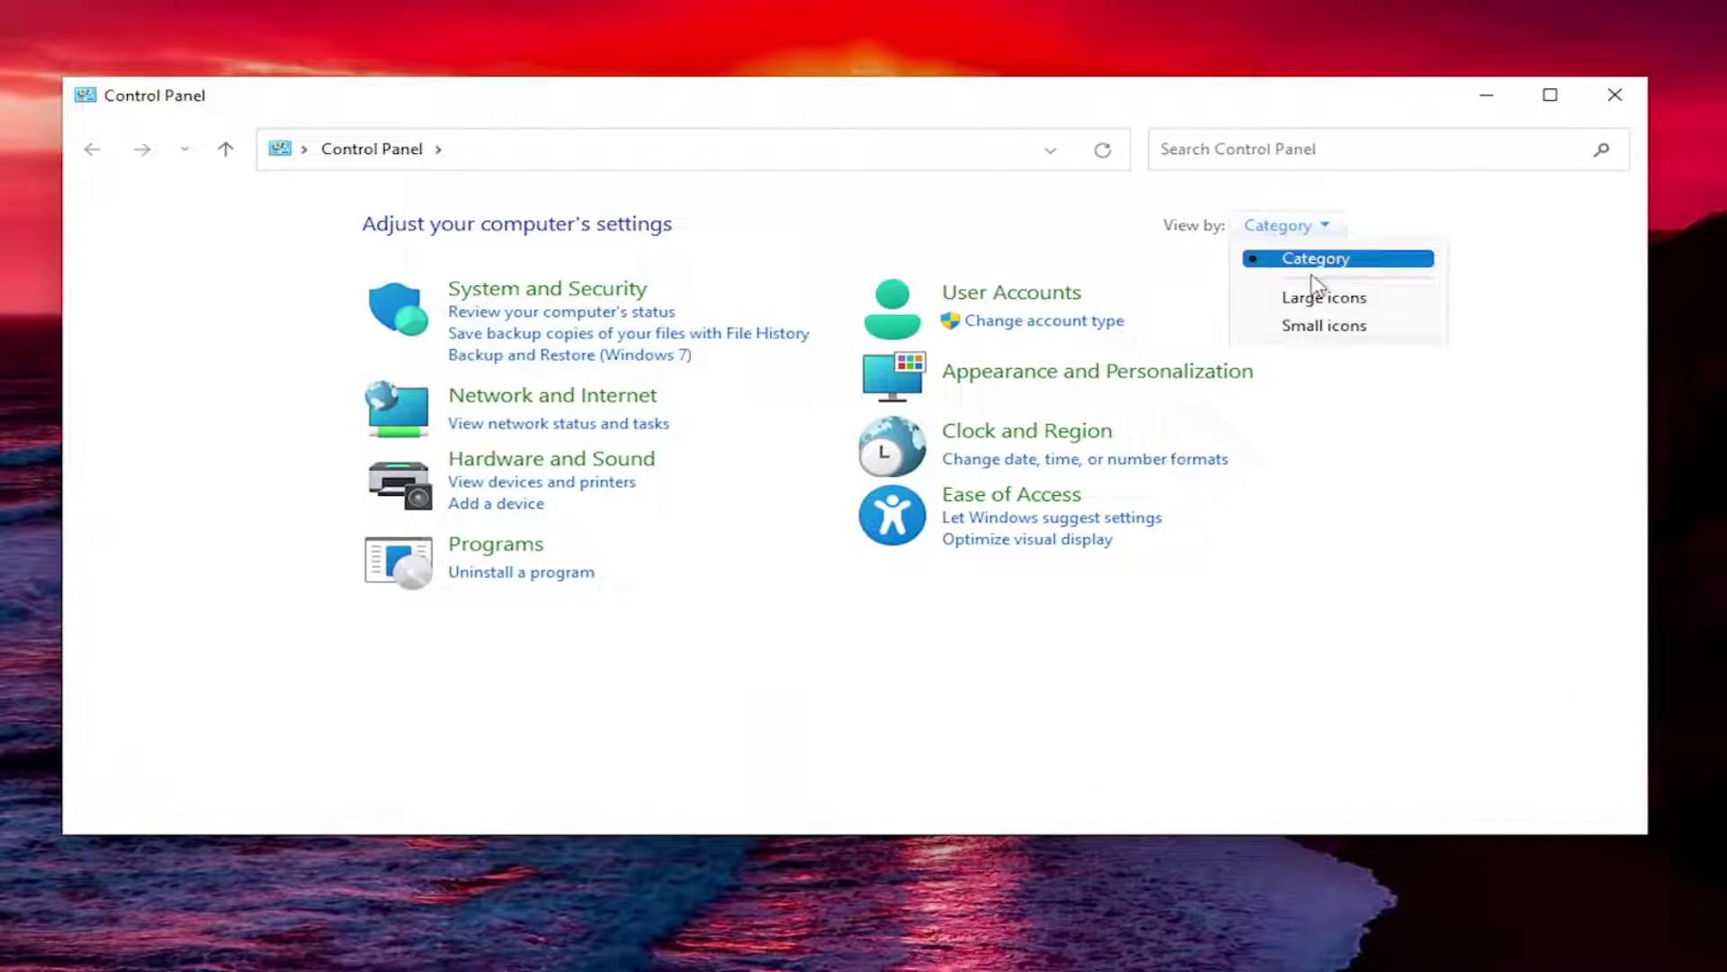
{"action": "left_click", "coordinate": [1309, 297]}
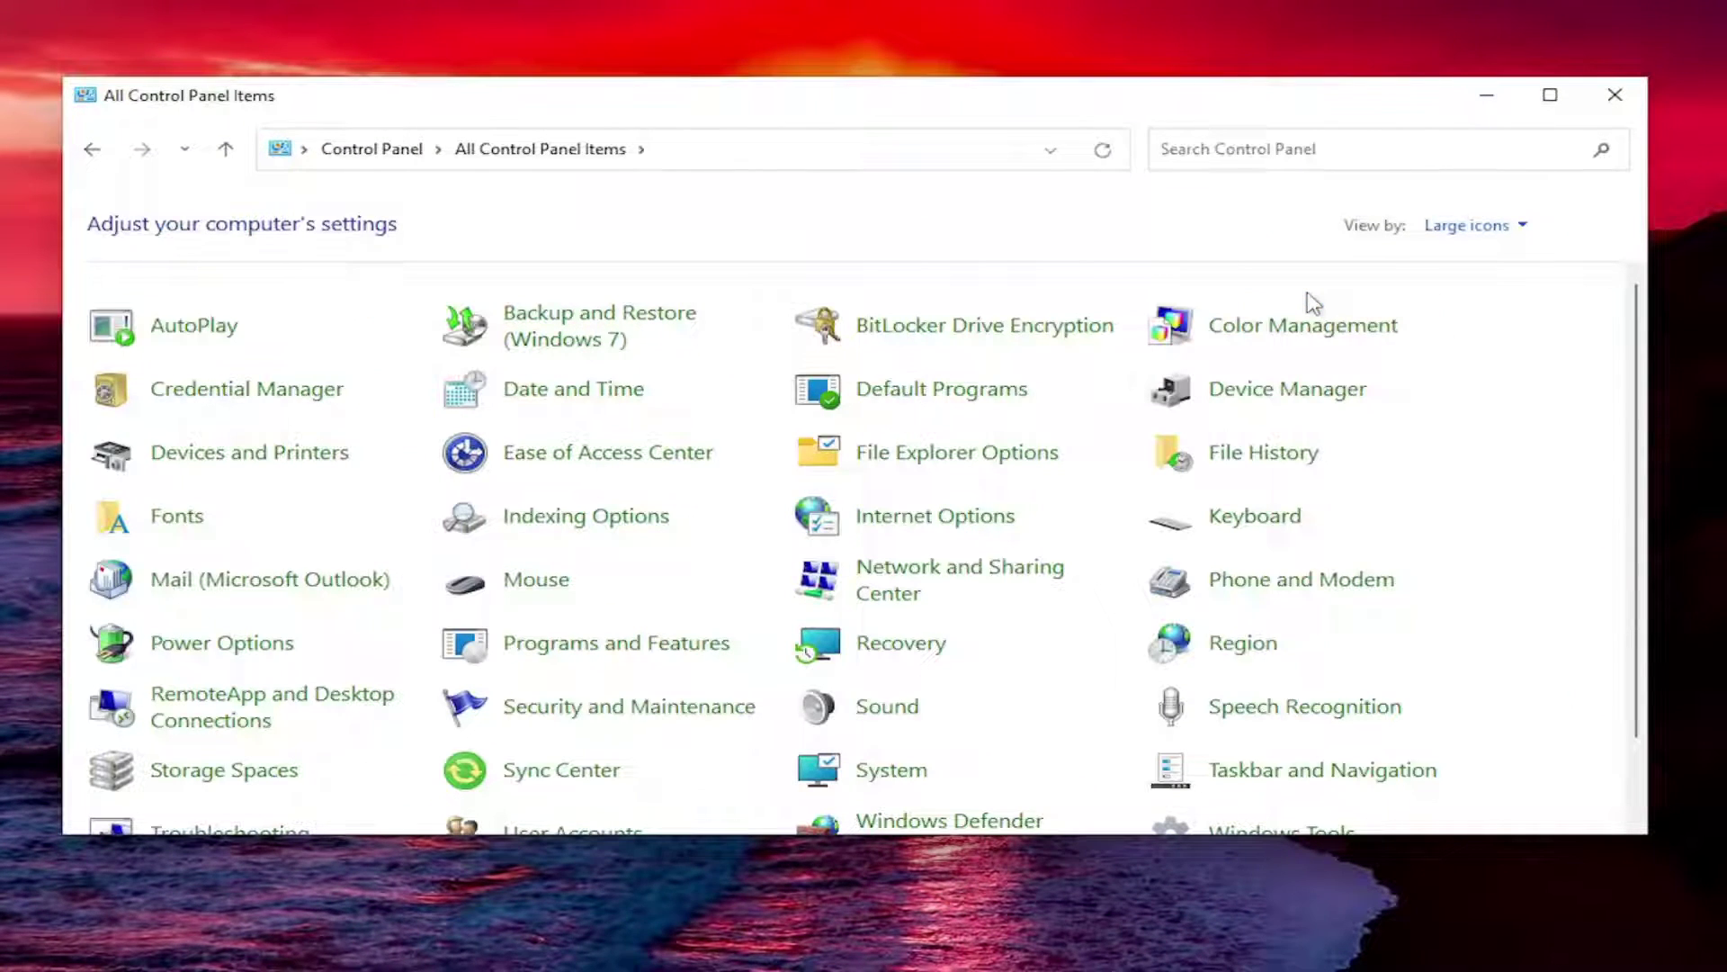
{"action": "left_click", "coordinate": [898, 709]}
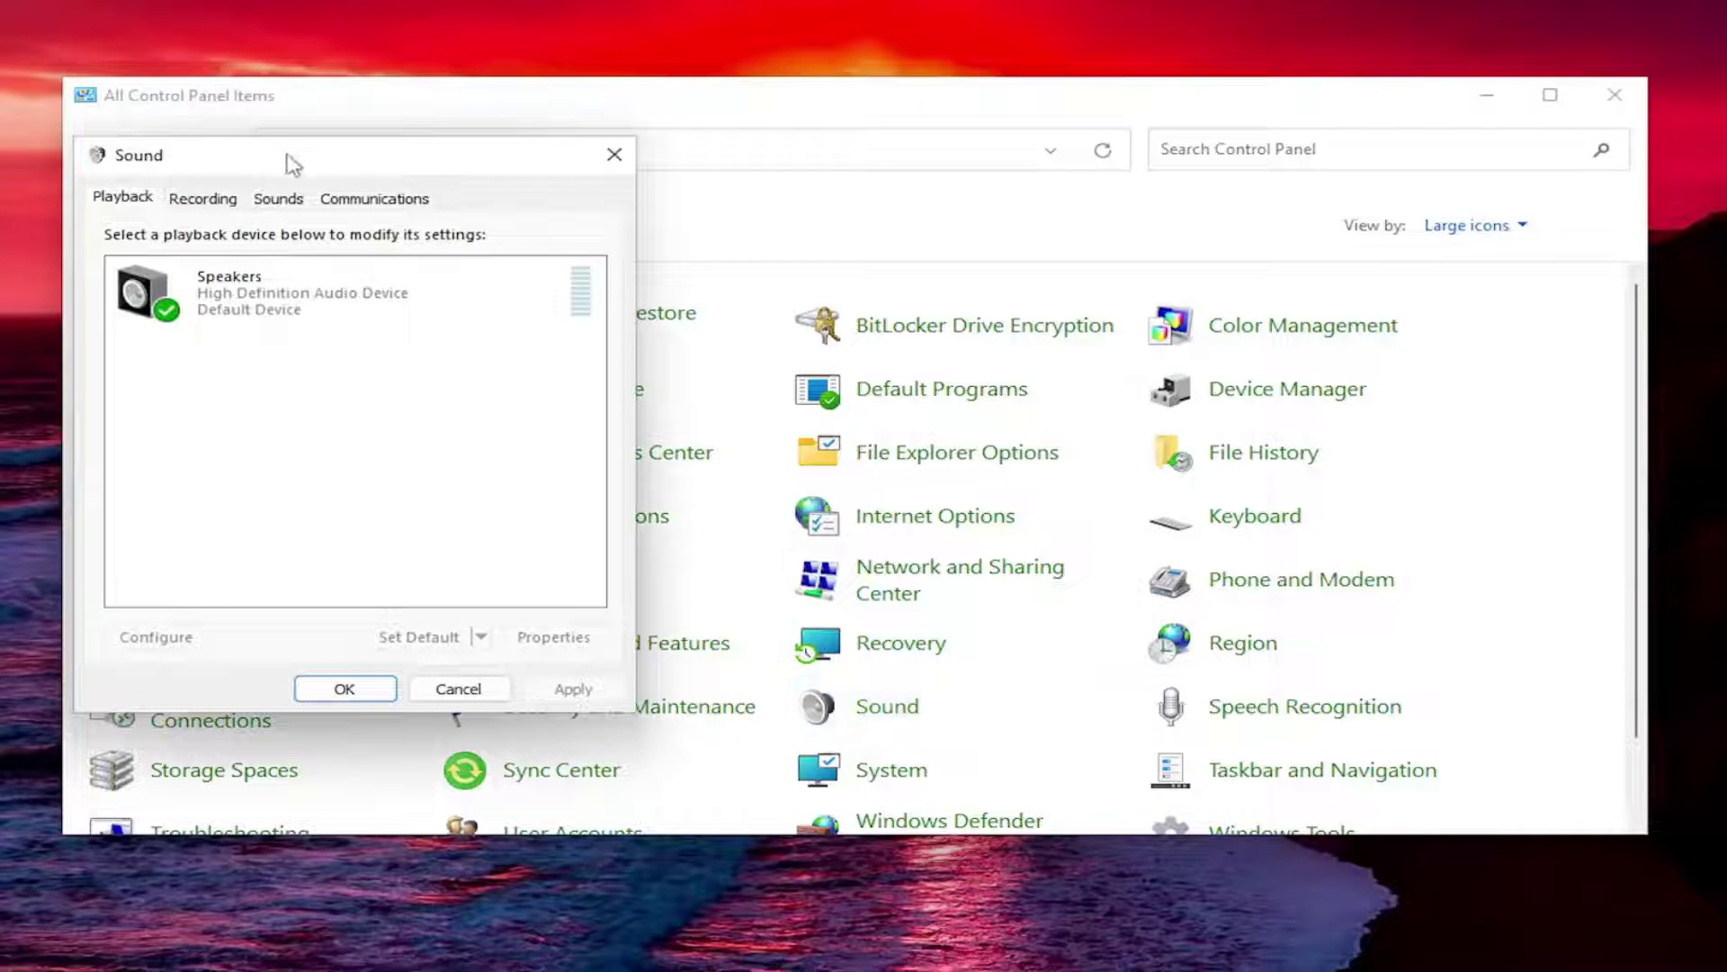
Center the Sound dialog, check the Microphone on the Recording tab, then close with OK.
{"action": "left_click_drag", "start_coordinate": [293, 164], "coordinate": [765, 167]}
{"action": "left_click", "coordinate": [670, 205]}
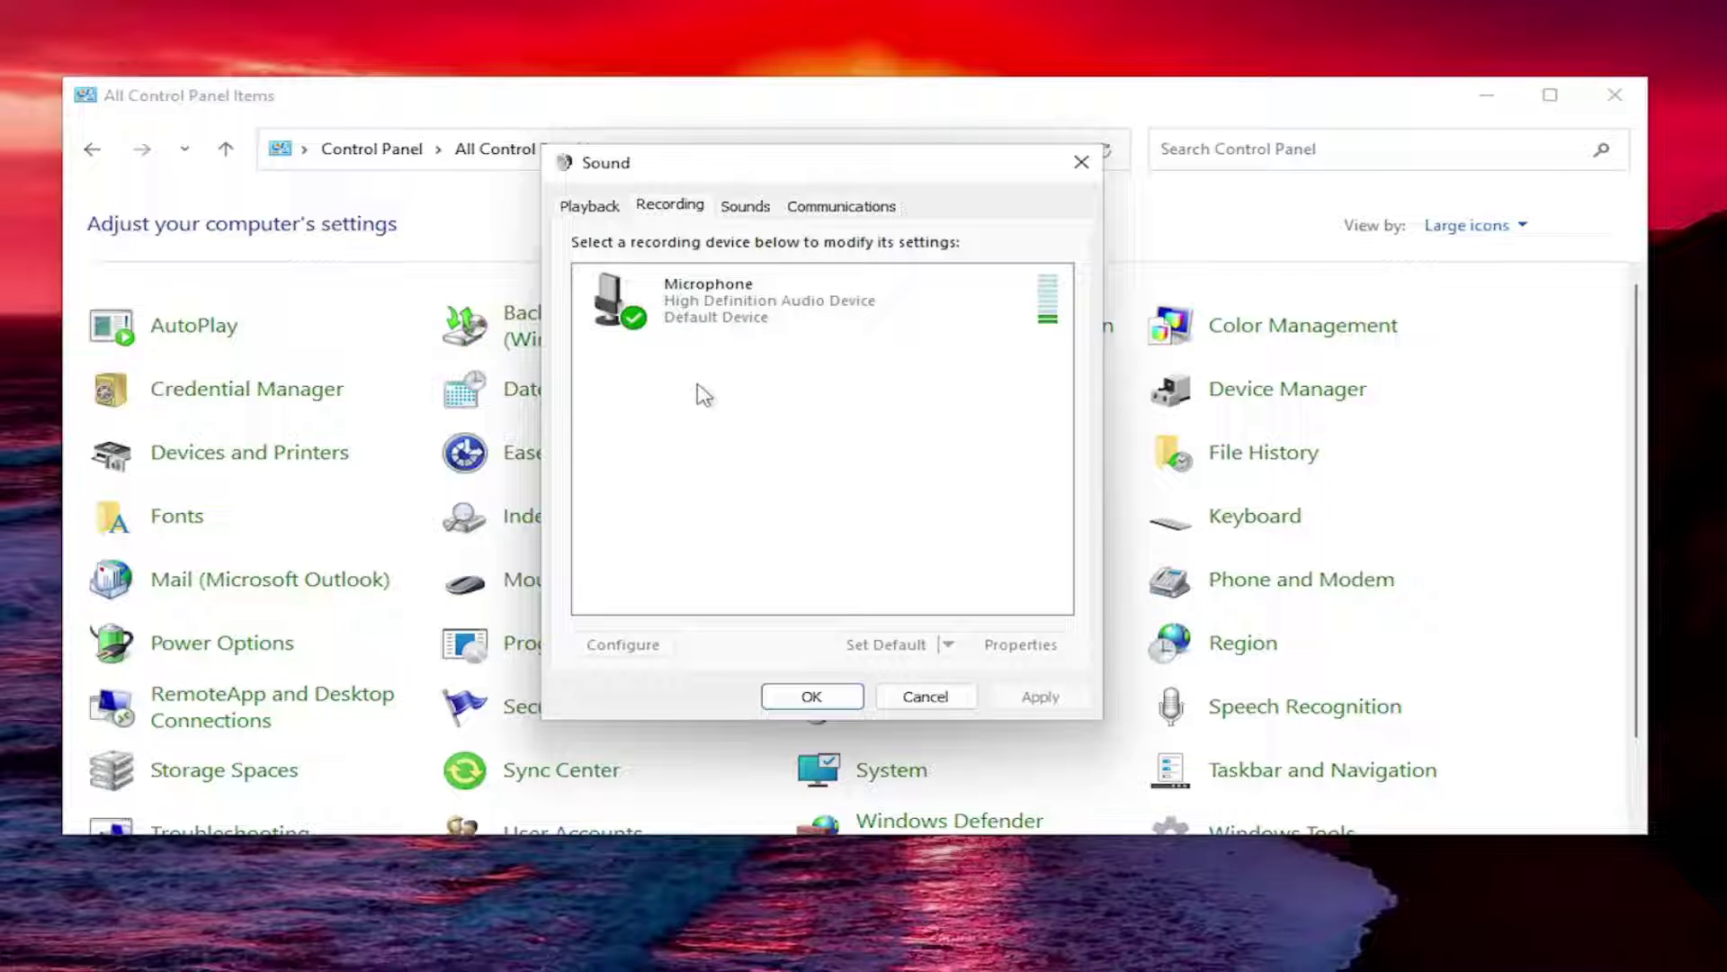
{"action": "right_click", "coordinate": [701, 315]}
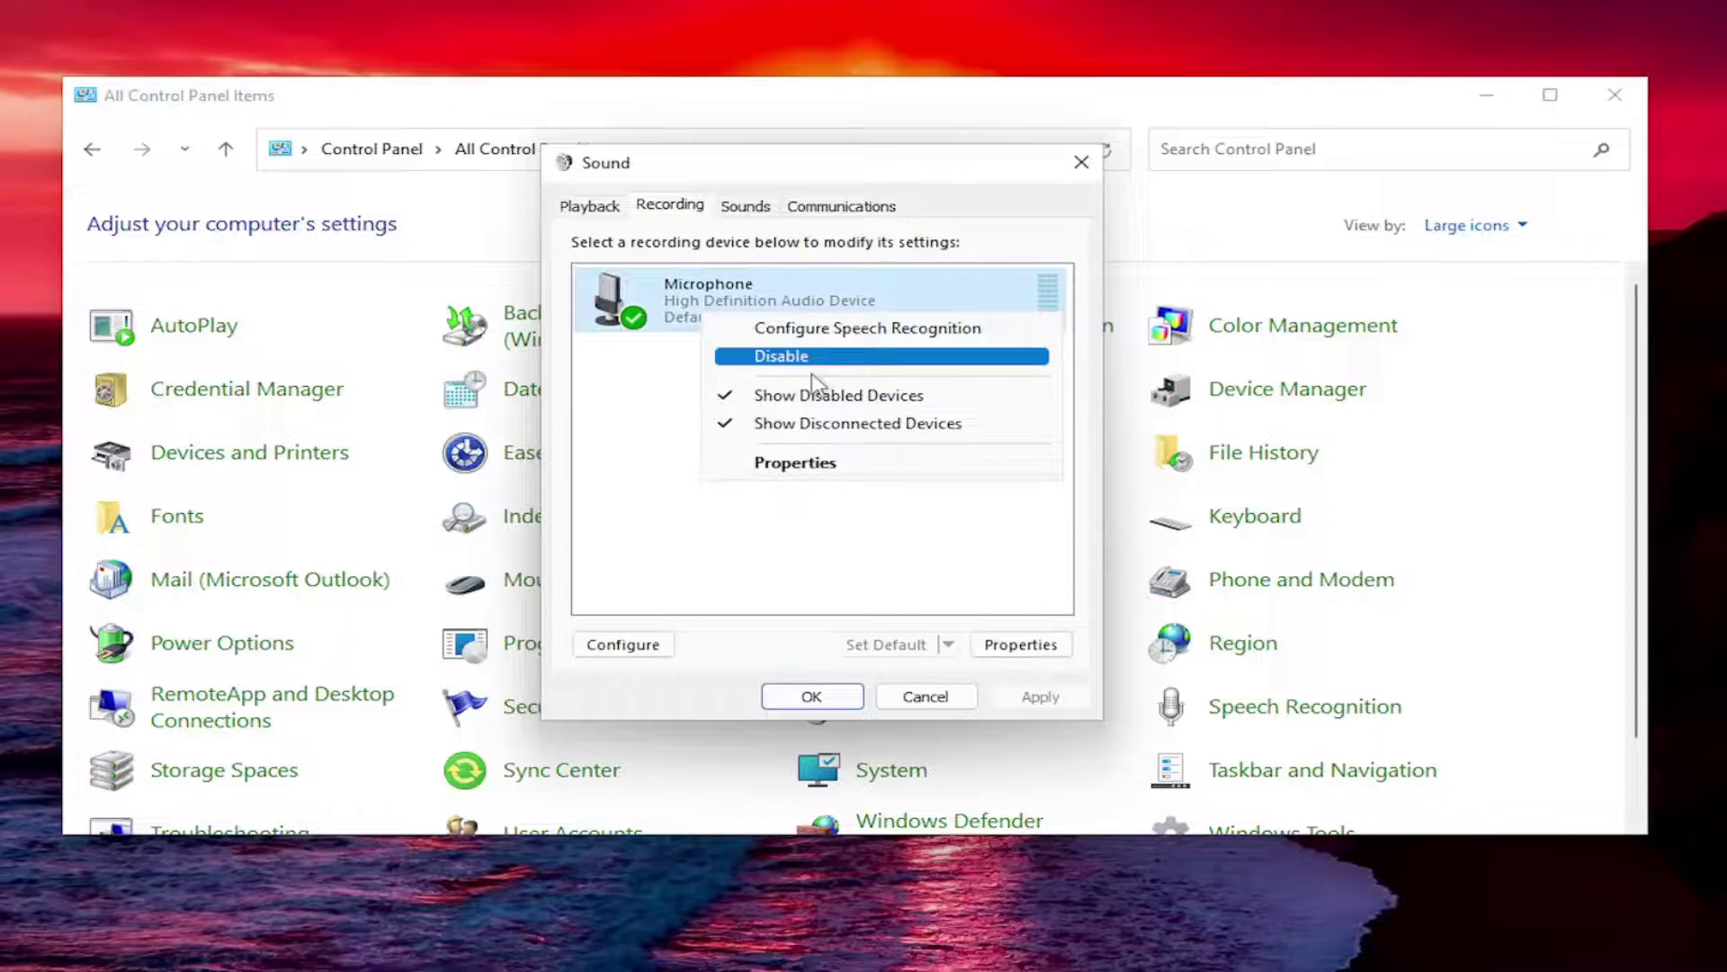
{"action": "left_click", "coordinate": [630, 433]}
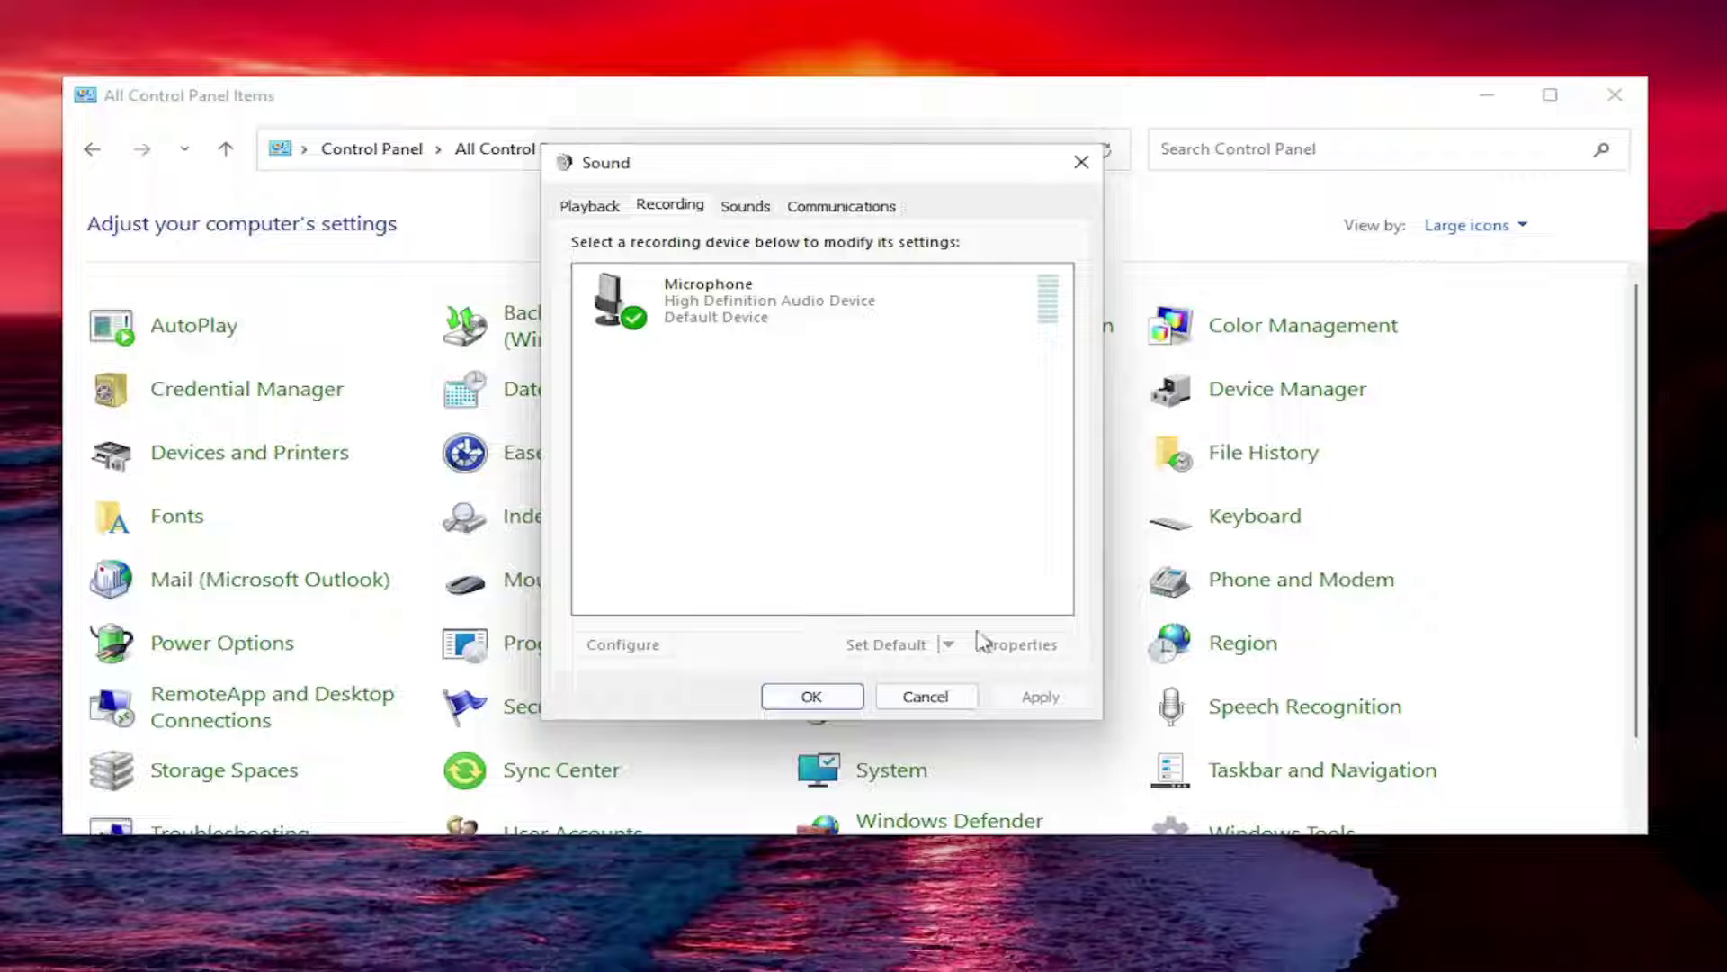
{"action": "left_click", "coordinate": [813, 696]}
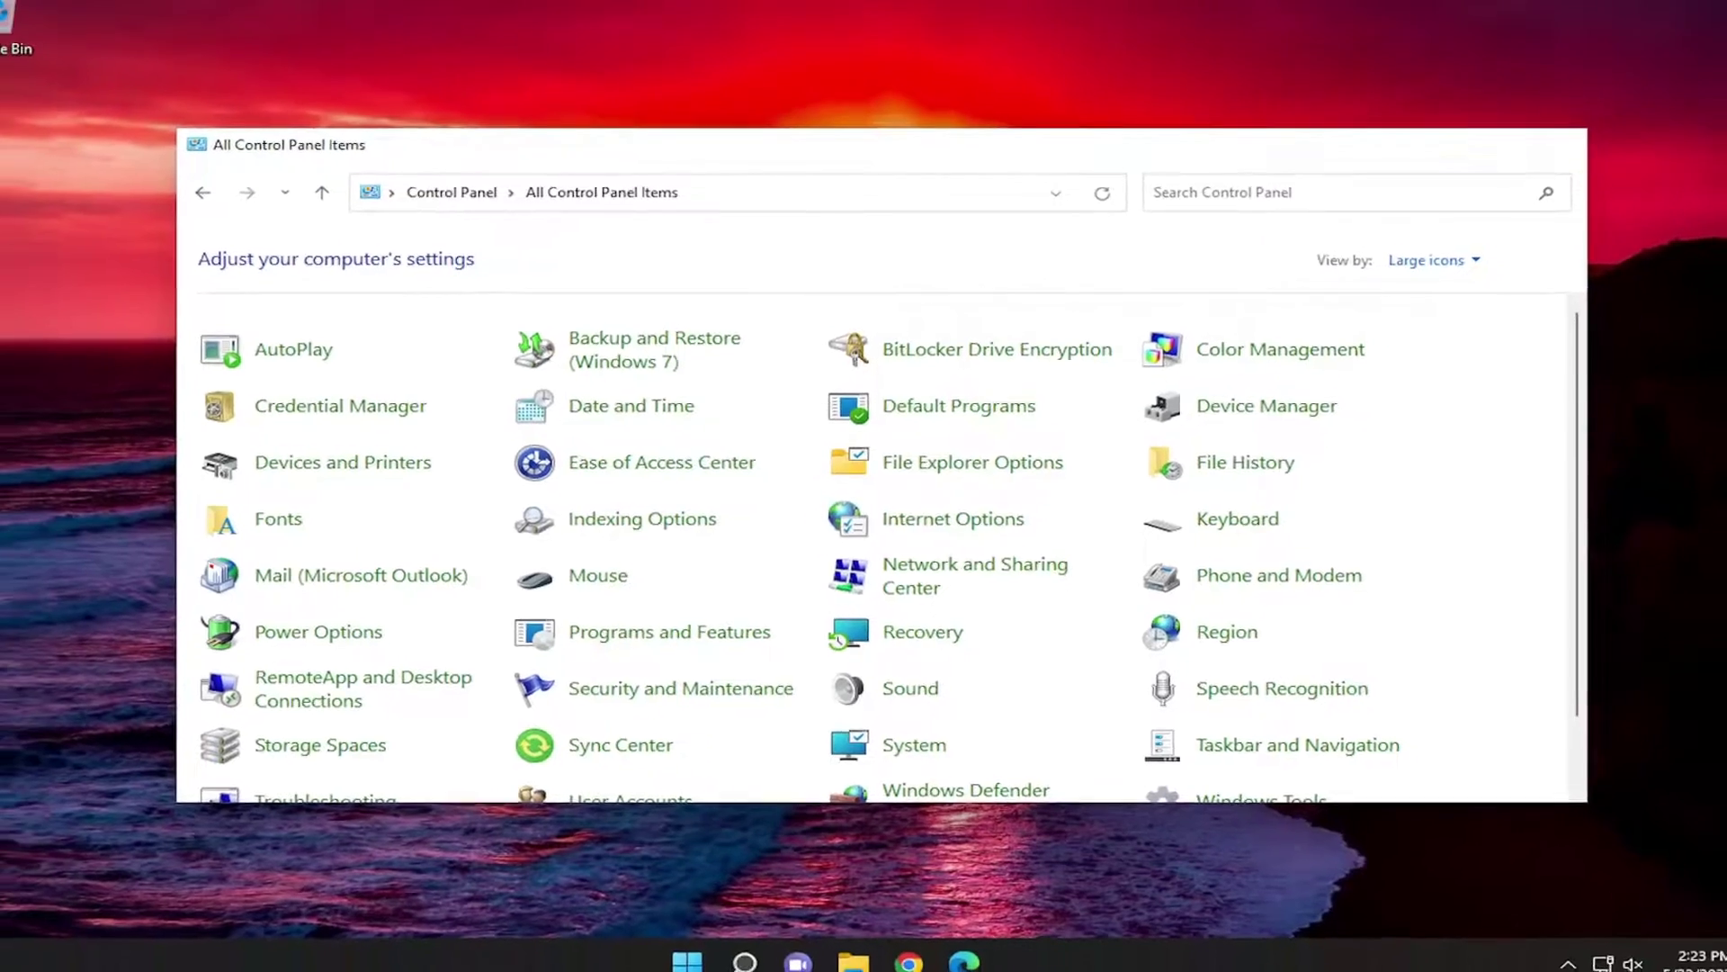
Close Control Panel and launch Command Prompt as administrator, approving the UAC prompt.
{"action": "left_click", "coordinate": [1615, 95]}
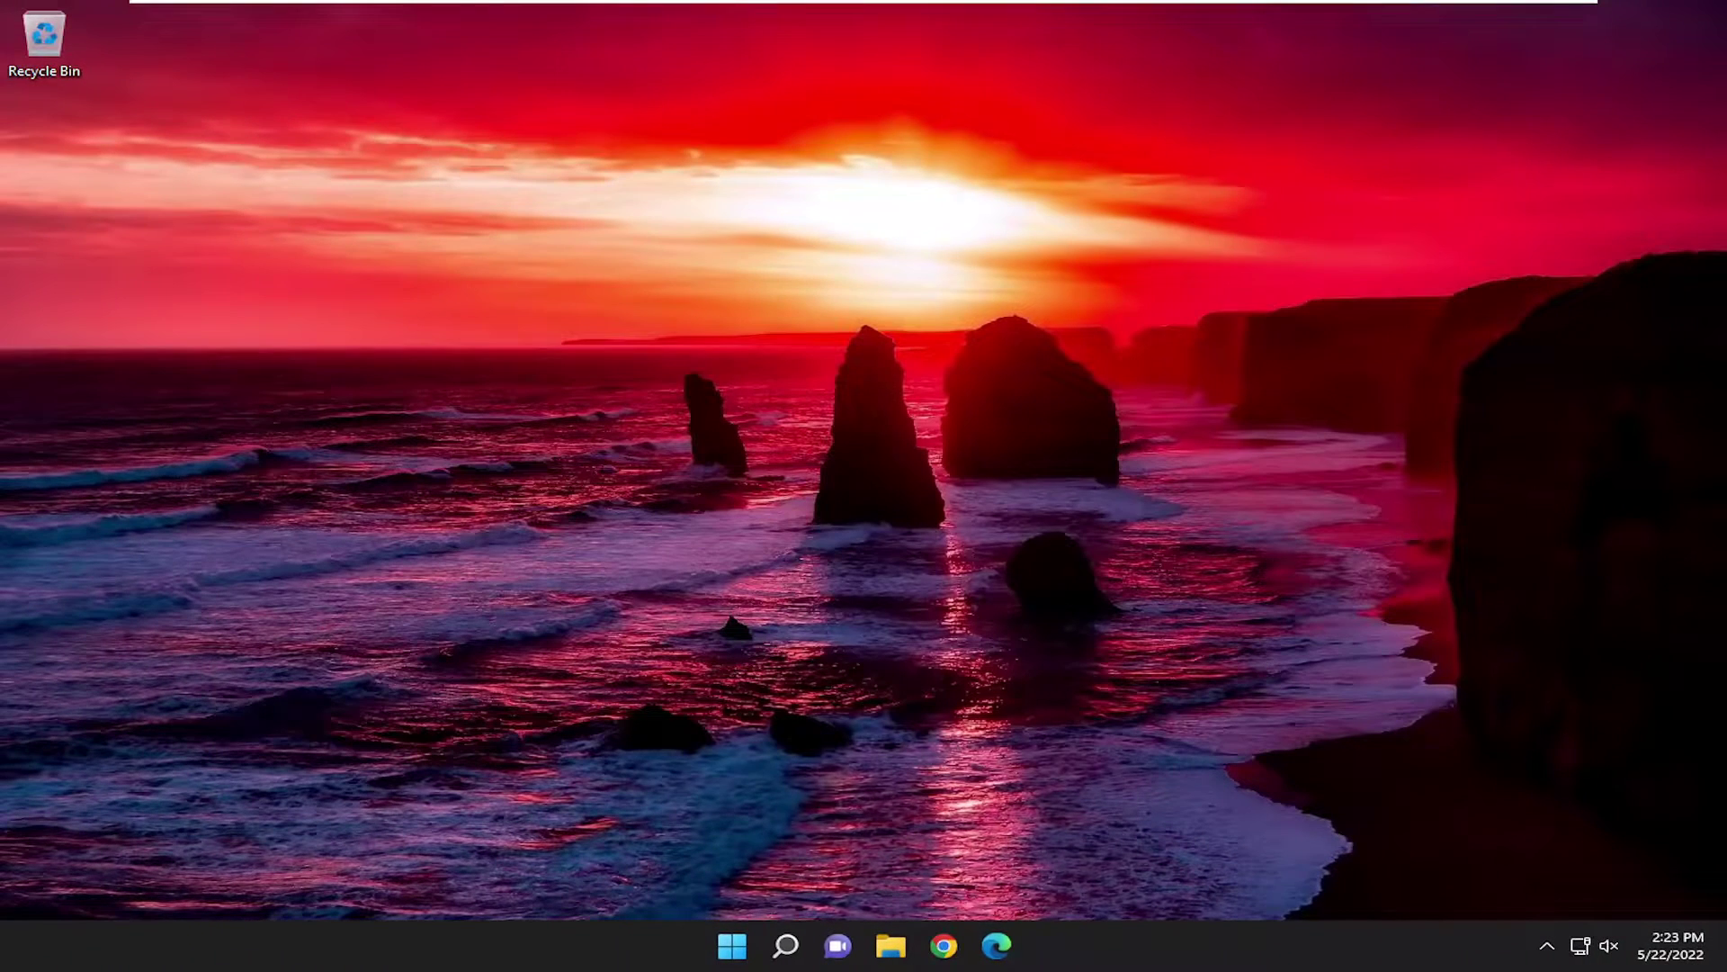
{"action": "left_click", "coordinate": [786, 945]}
{"action": "type", "text": "cmd"}
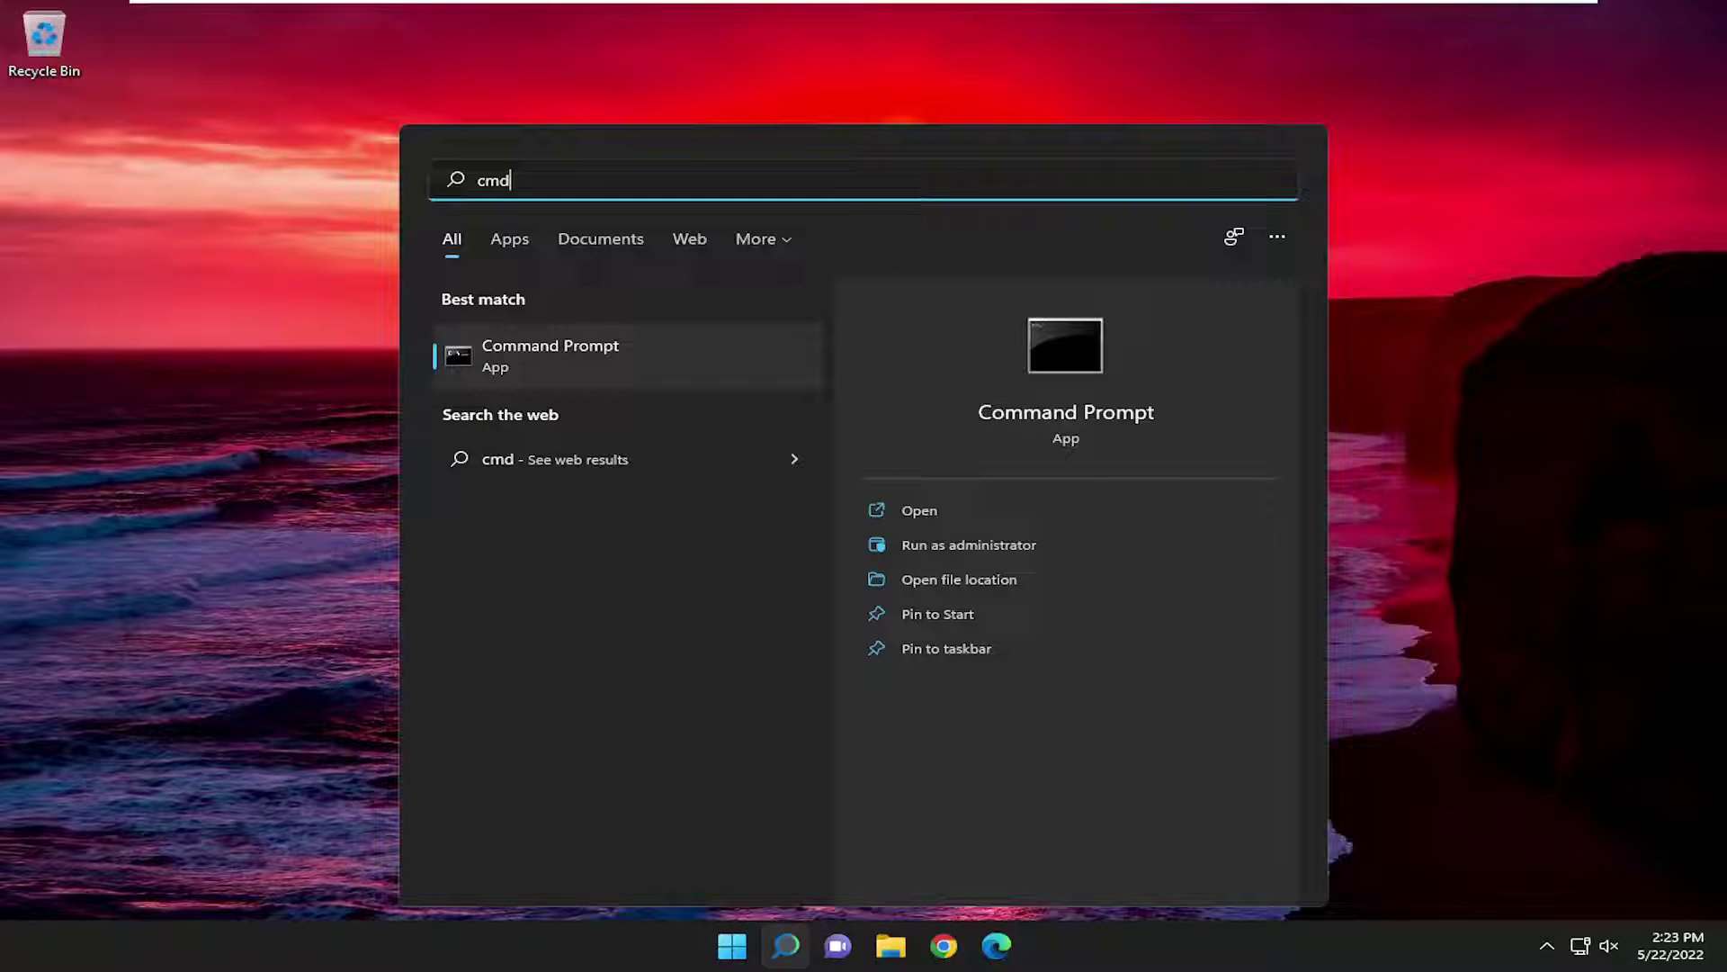
{"action": "right_click", "coordinate": [548, 369]}
{"action": "left_click", "coordinate": [635, 397]}
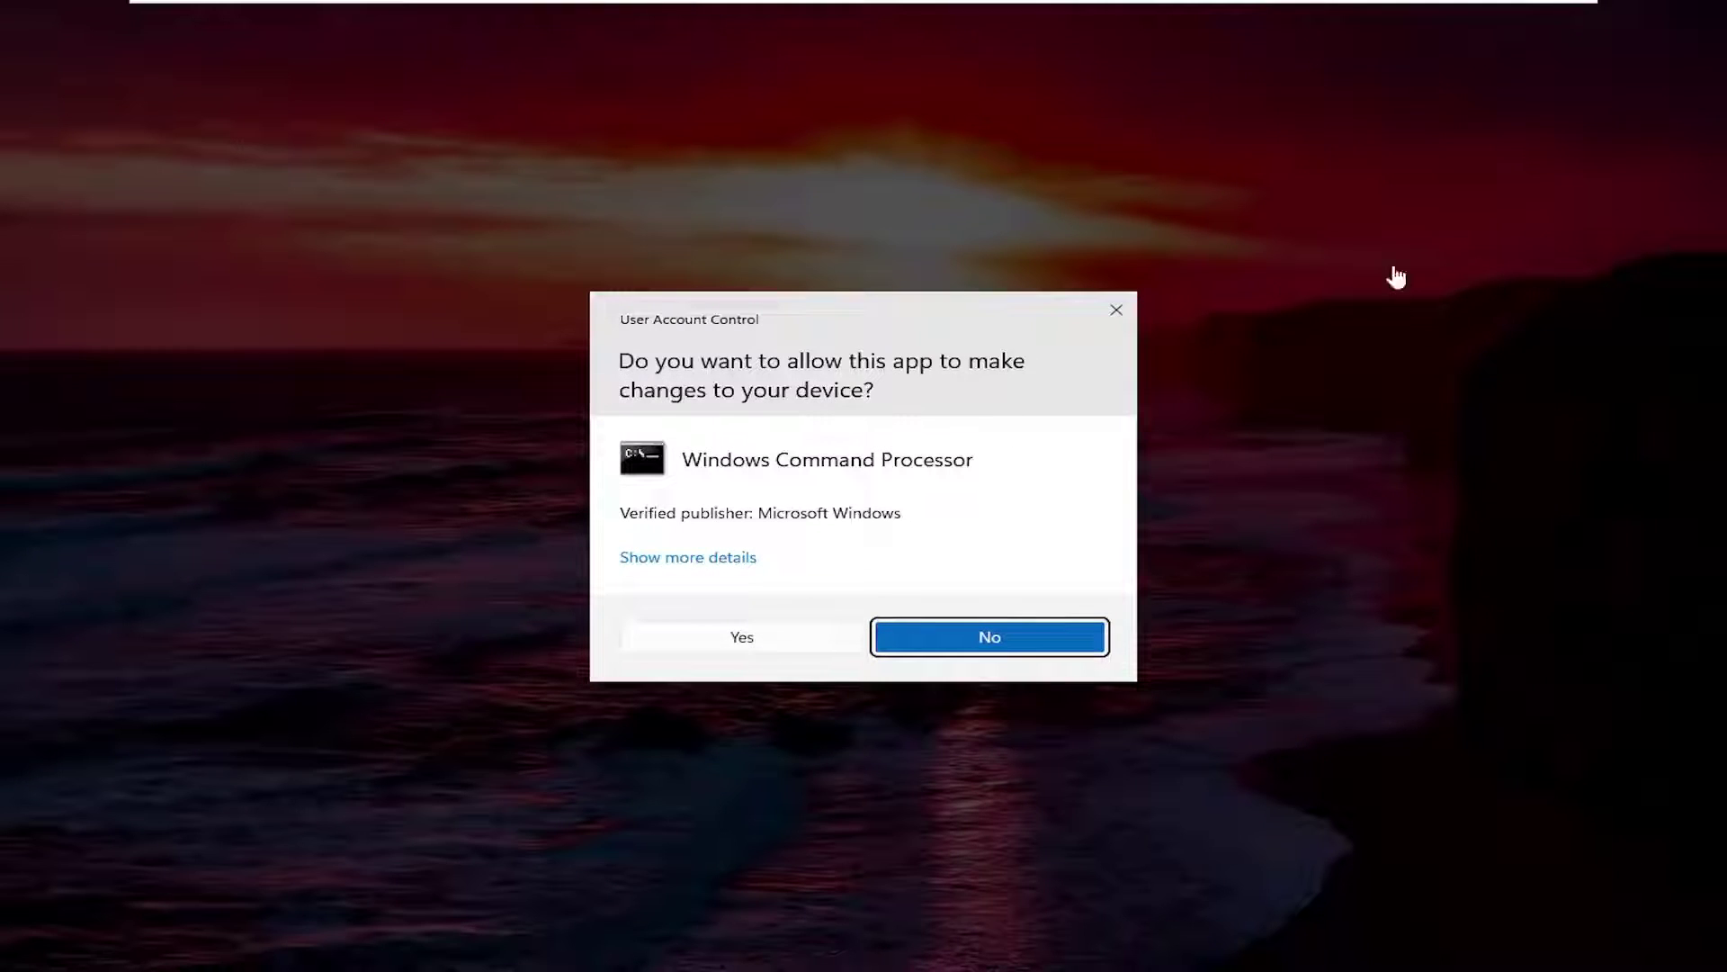
{"action": "left_click", "coordinate": [754, 646]}
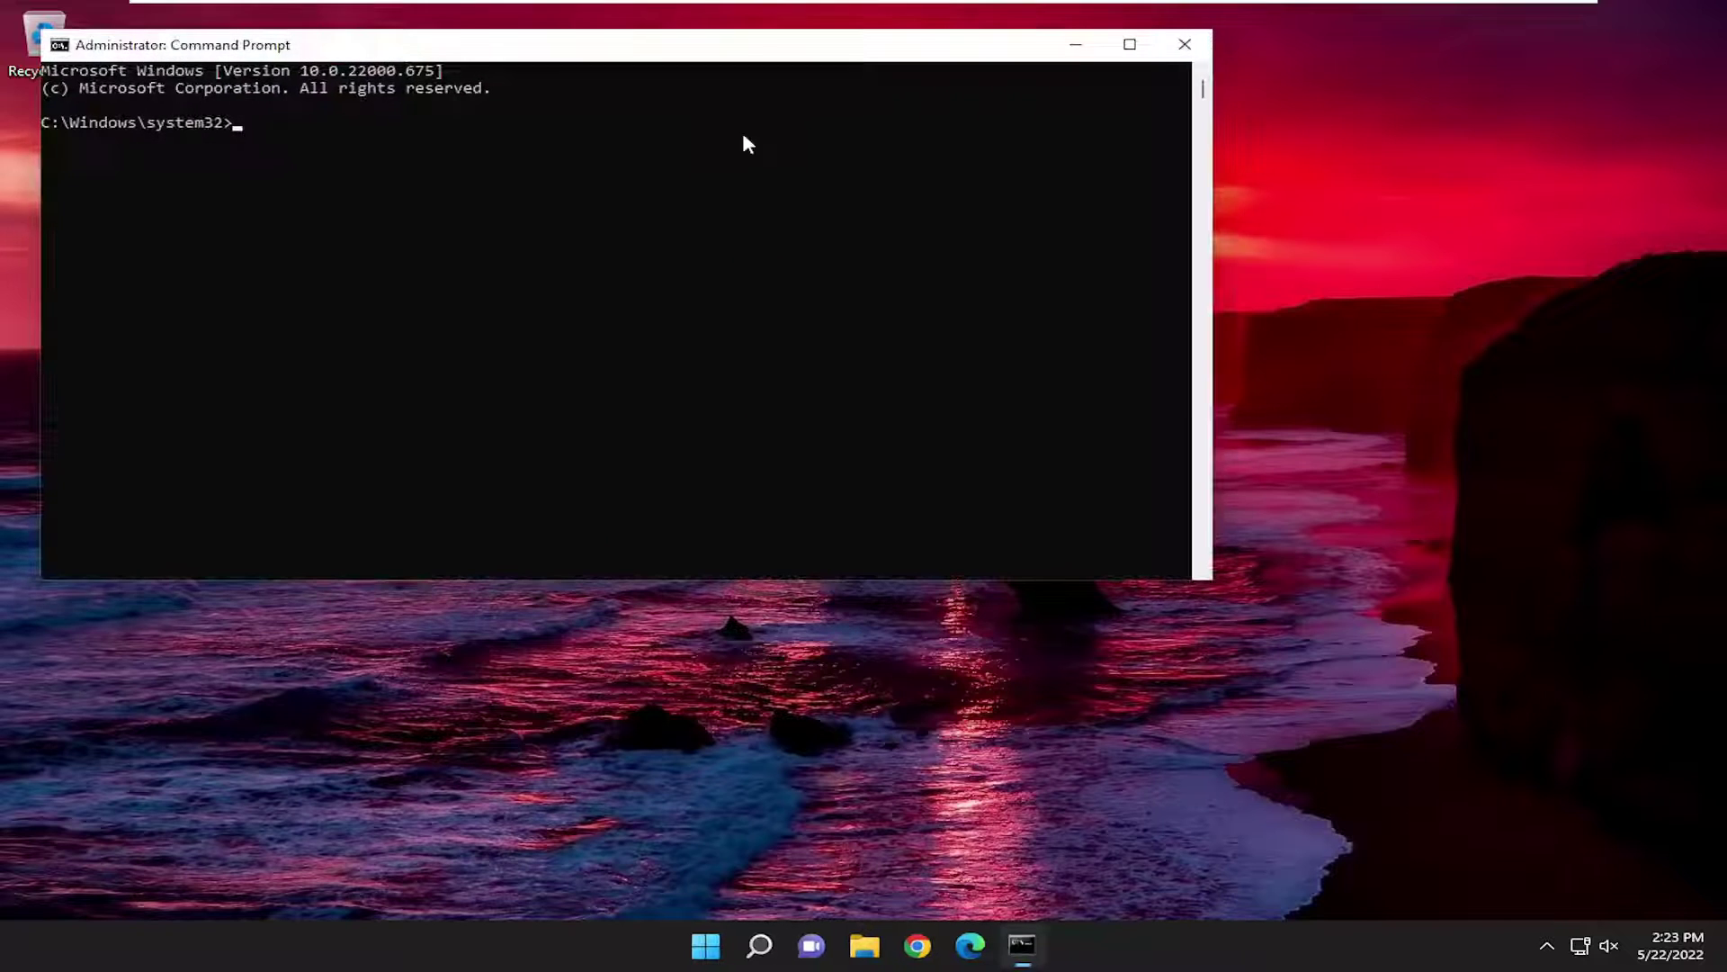
Paste and run msdt.exe -id DeviceDiagnostic in the administrator Command Prompt.
{"action": "left_click_drag", "start_coordinate": [743, 54], "coordinate": [971, 179]}
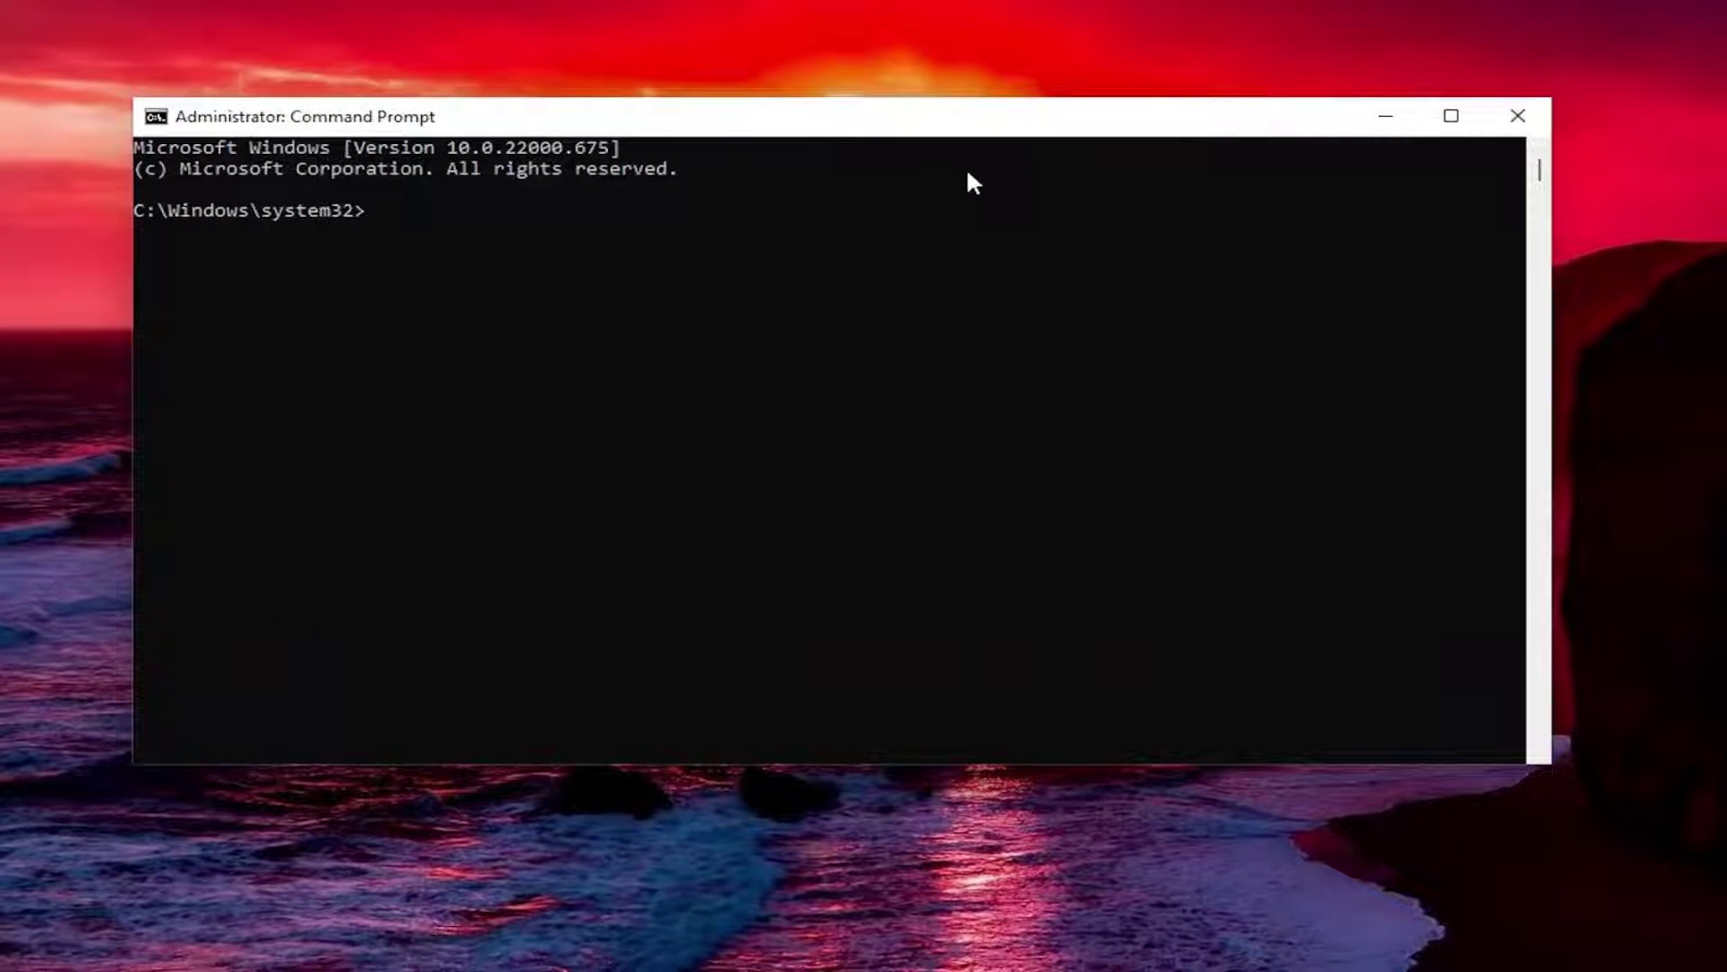
{"action": "right_click", "coordinate": [820, 126]}
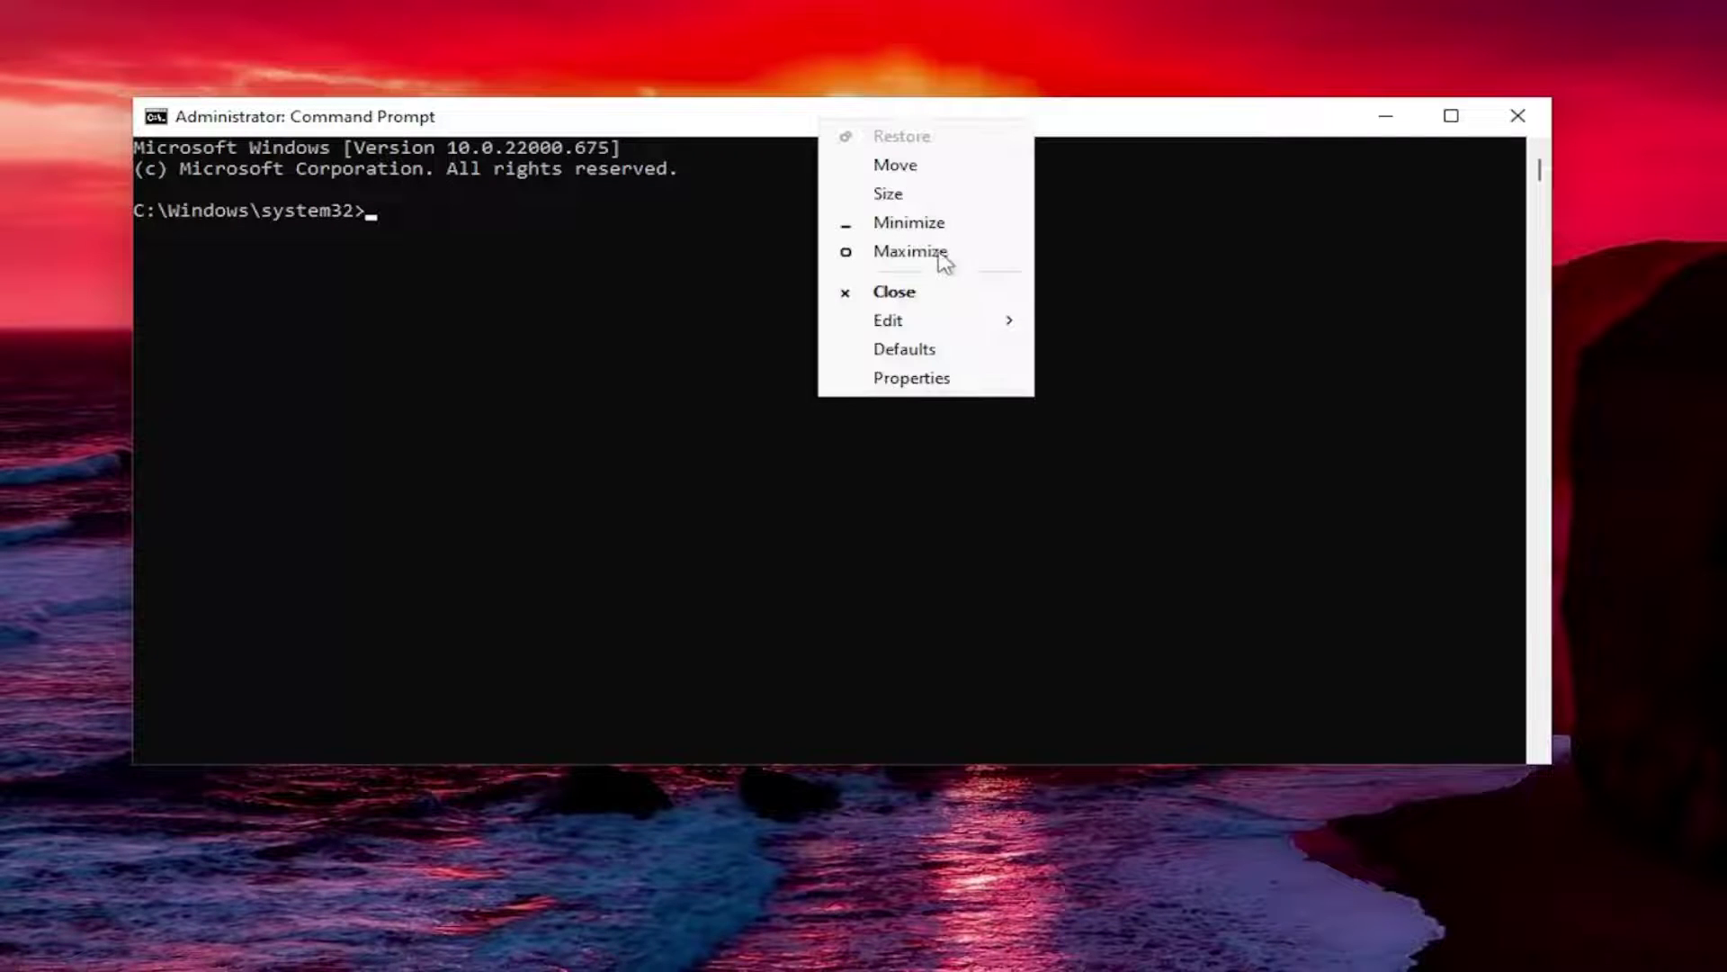
{"action": "mouse_move", "coordinate": [929, 326]}
{"action": "left_click", "coordinate": [1101, 379]}
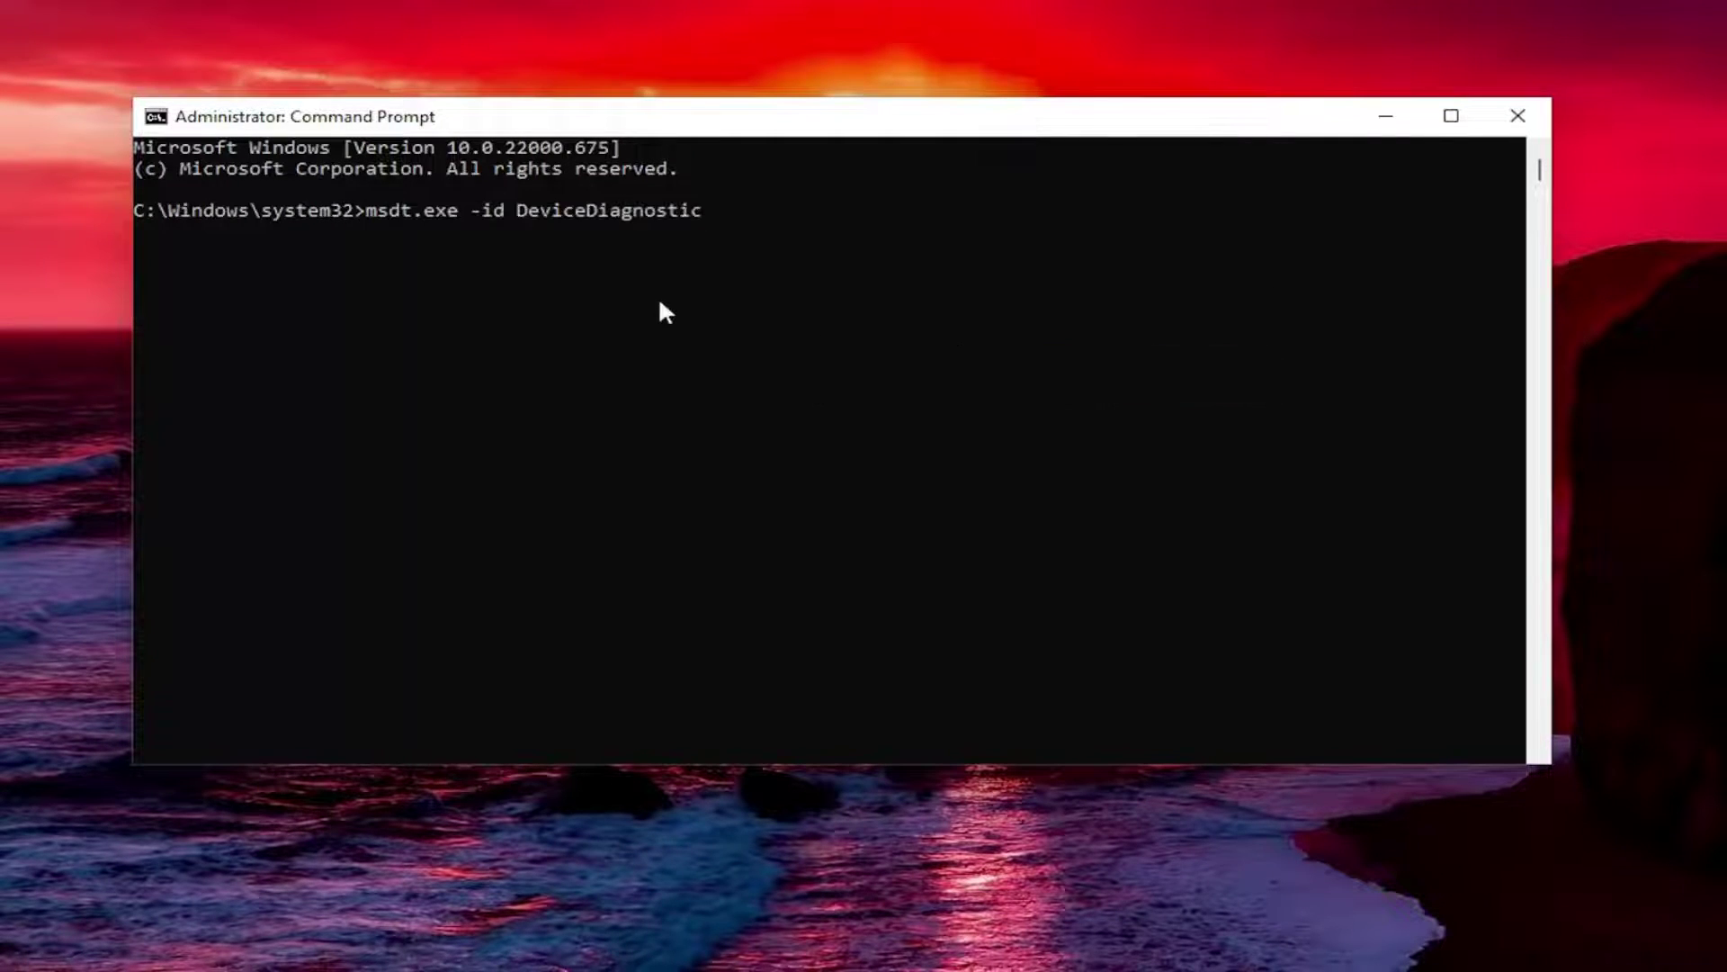
{"action": "key", "text": "Return"}
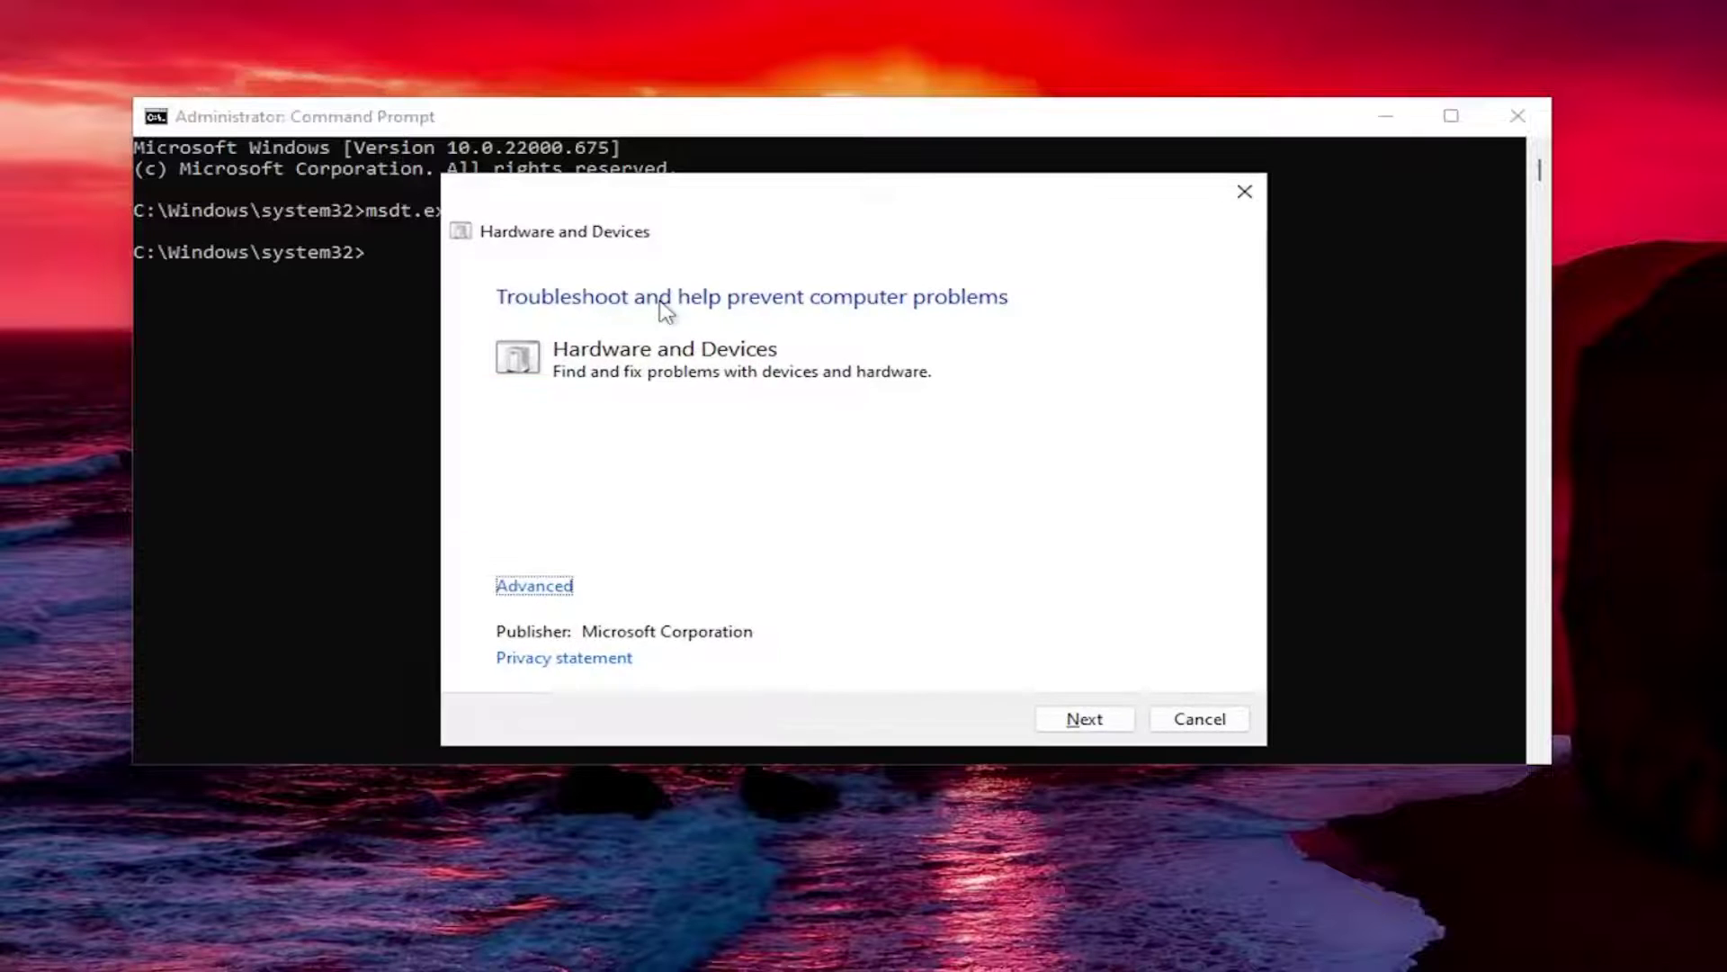
Close Command Prompt and start the Hardware and Devices scan with Apply repairs automatically enabled.
{"action": "left_click", "coordinate": [1519, 116]}
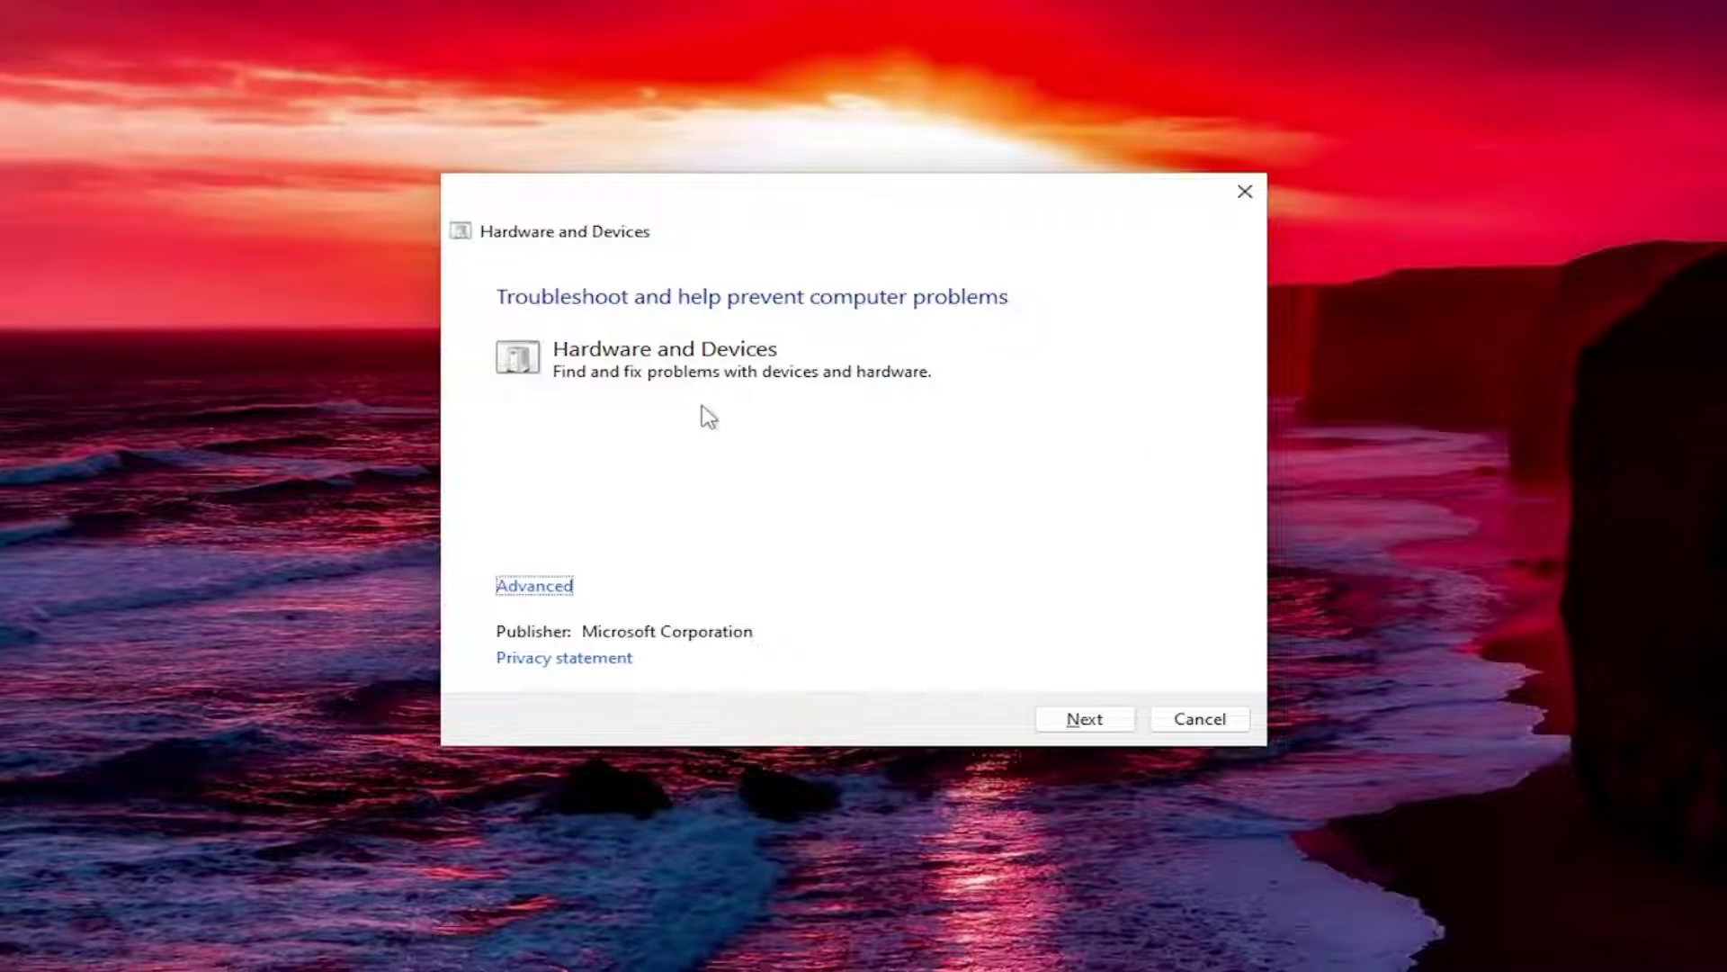
{"action": "left_click", "coordinate": [539, 587]}
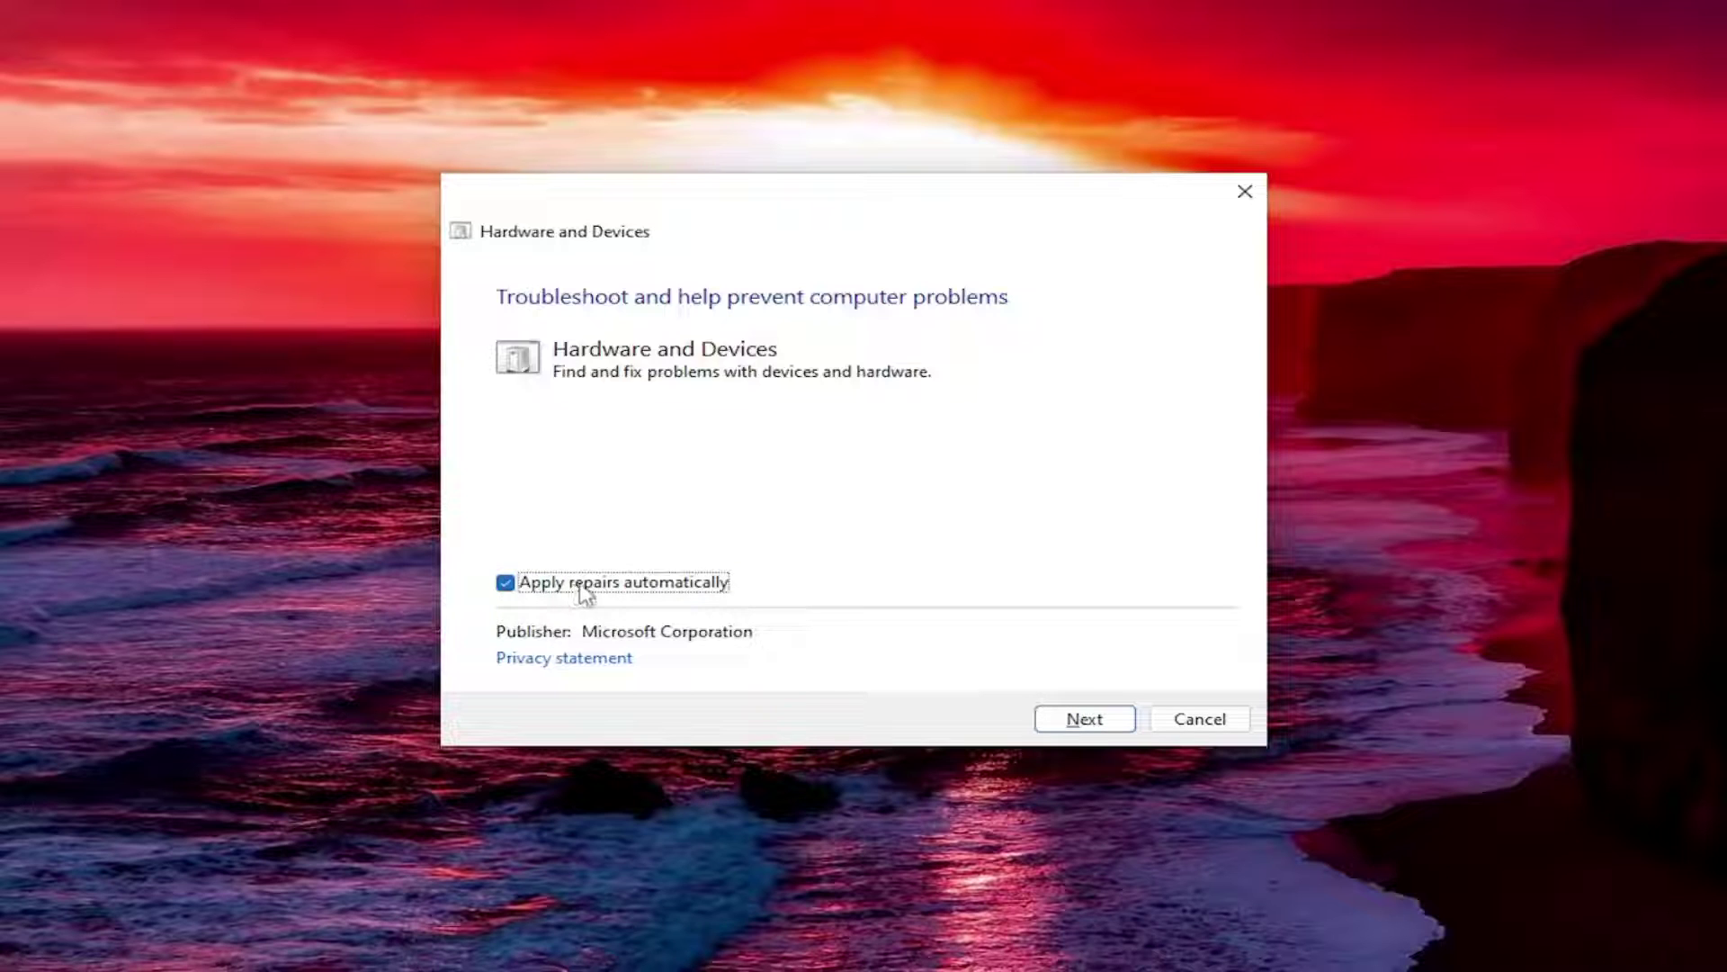
{"action": "left_click", "coordinate": [1070, 725]}
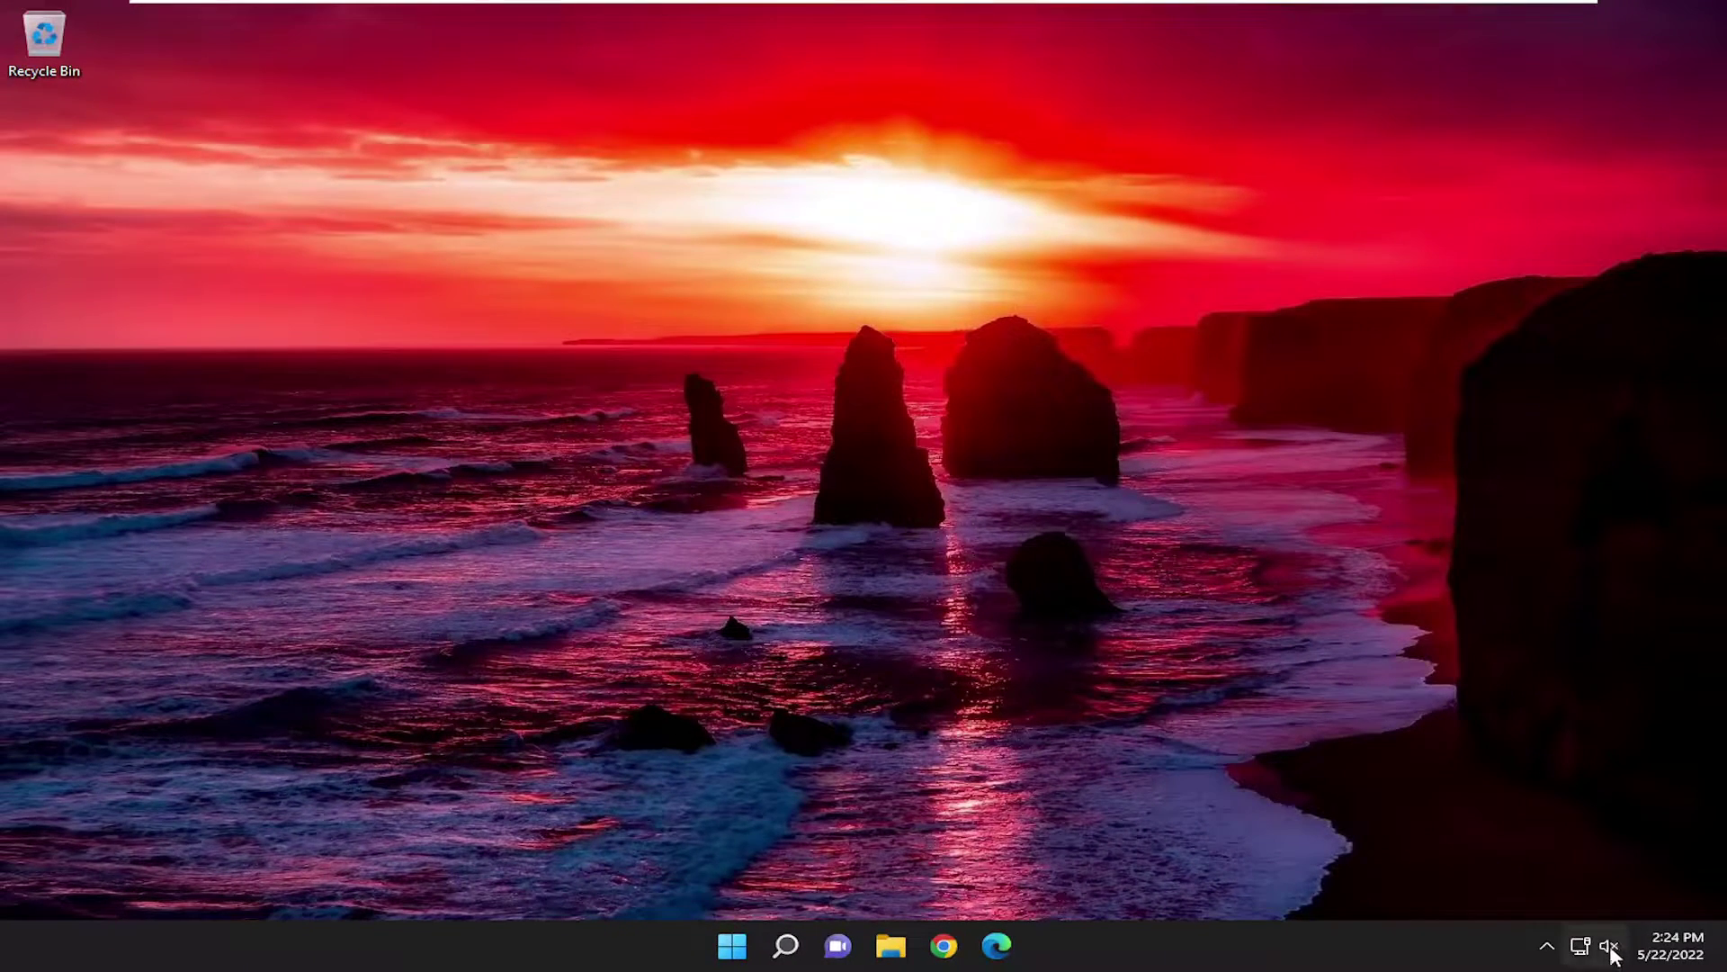
{"action": "left_click", "coordinate": [1615, 948]}
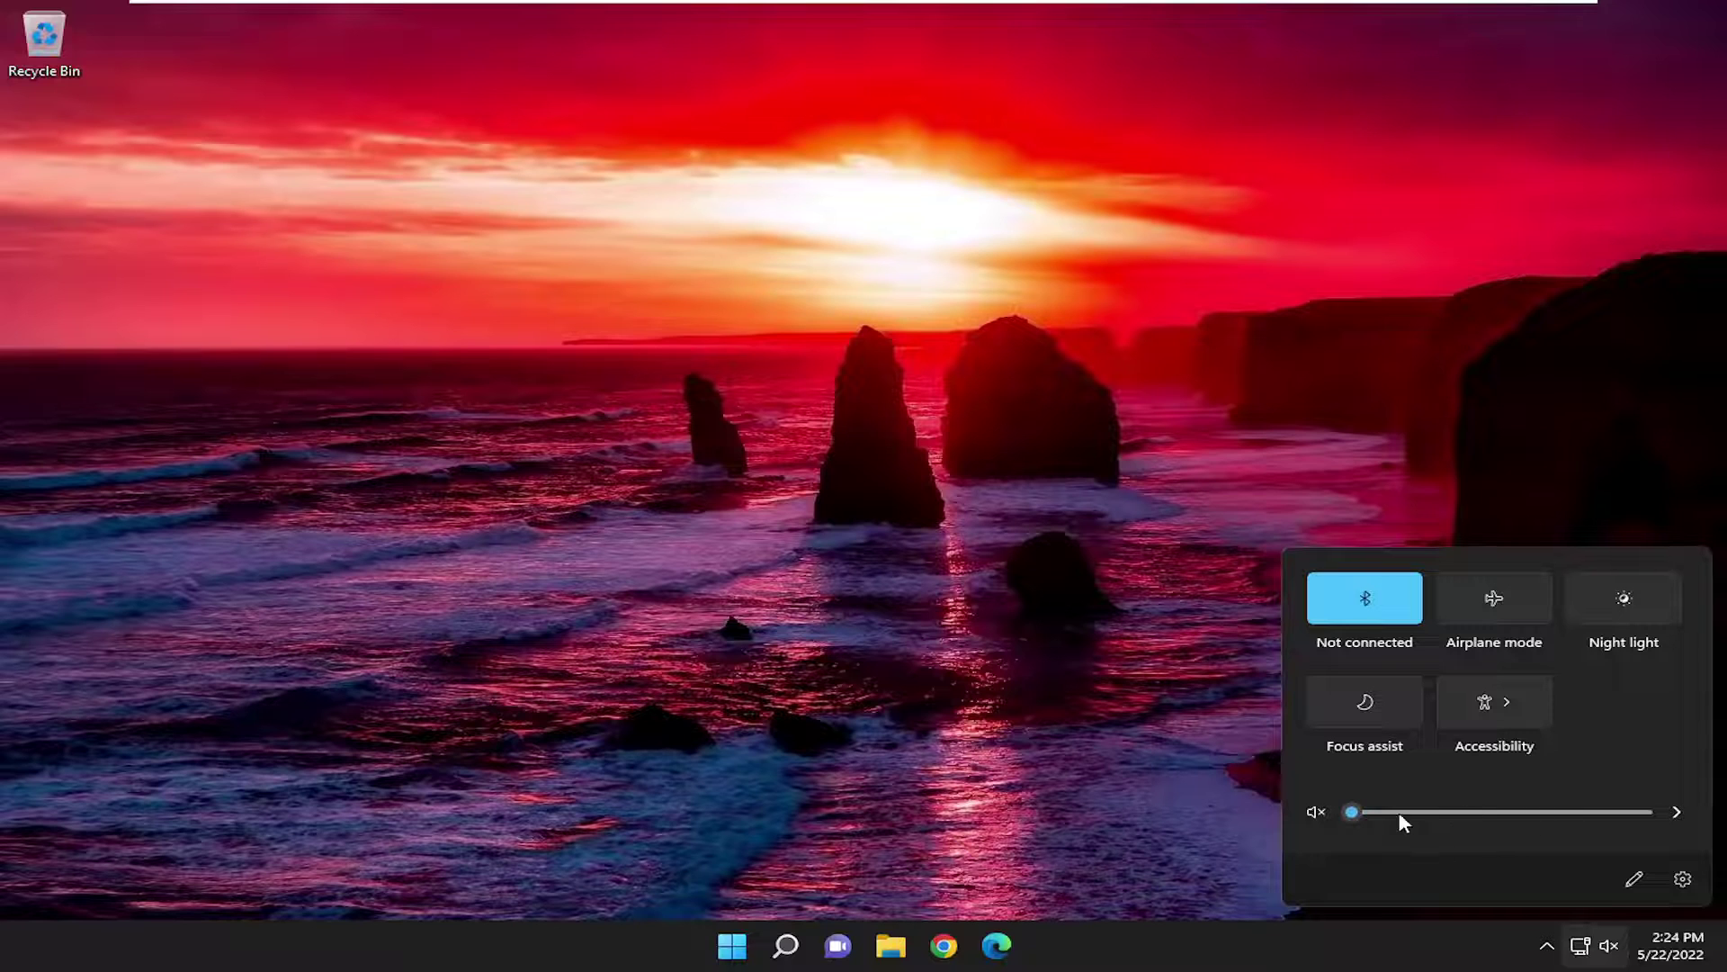
{"action": "left_click", "coordinate": [969, 594]}
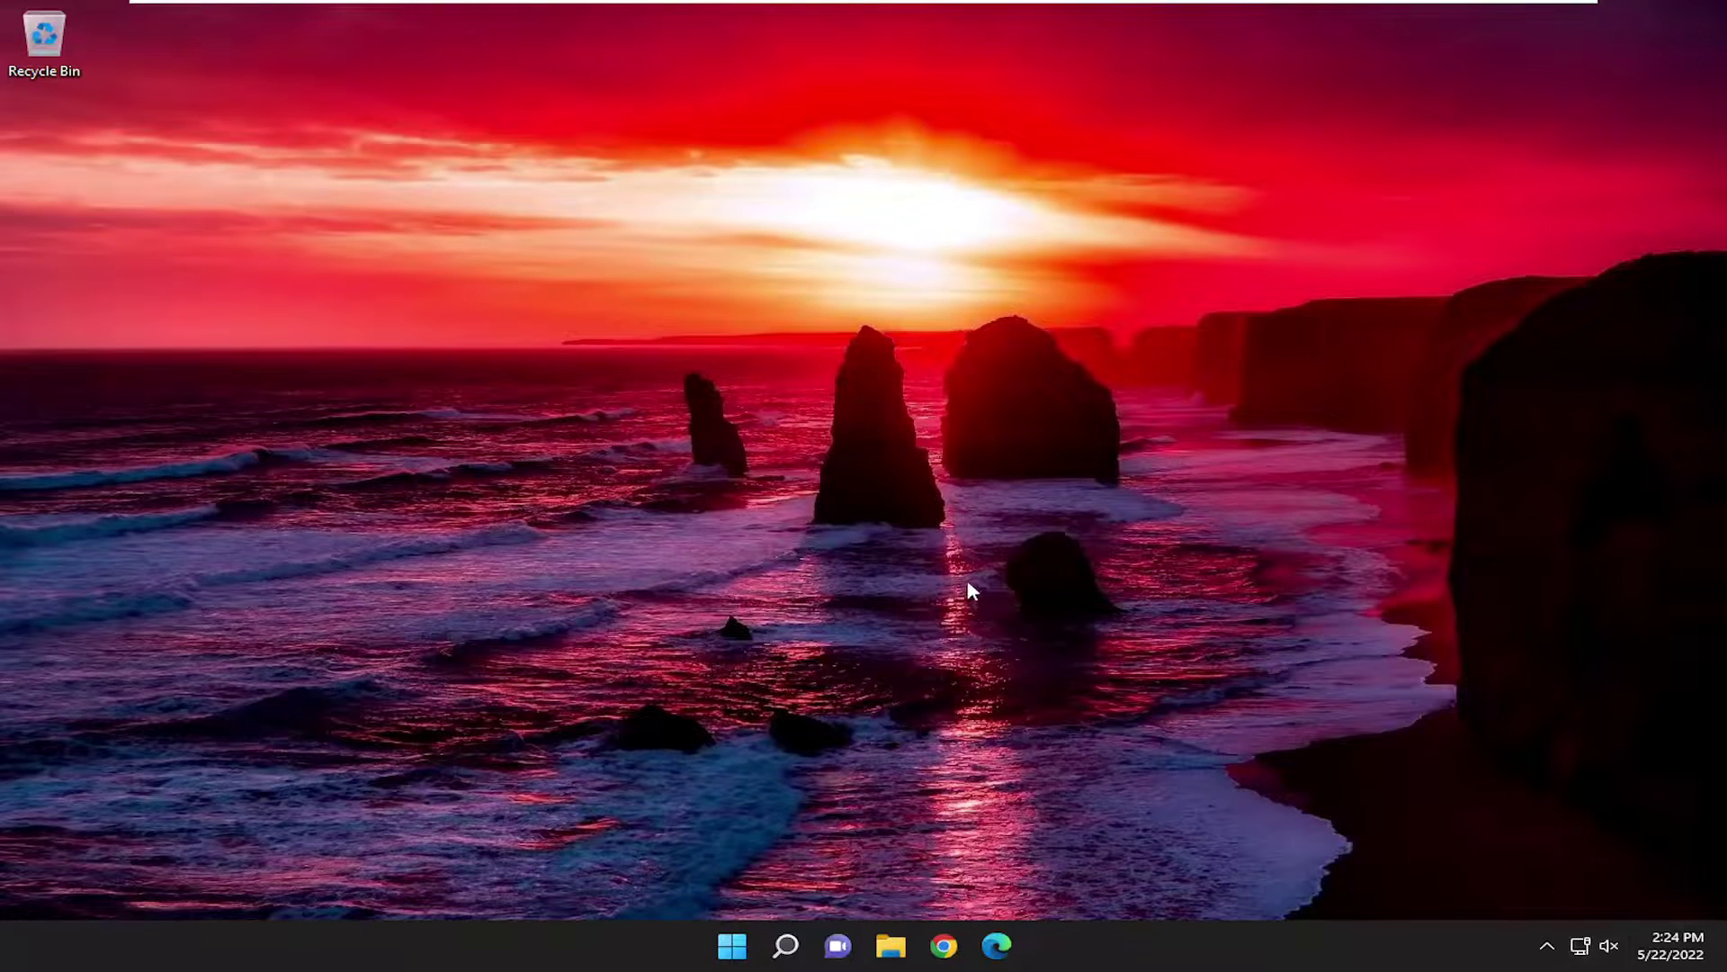